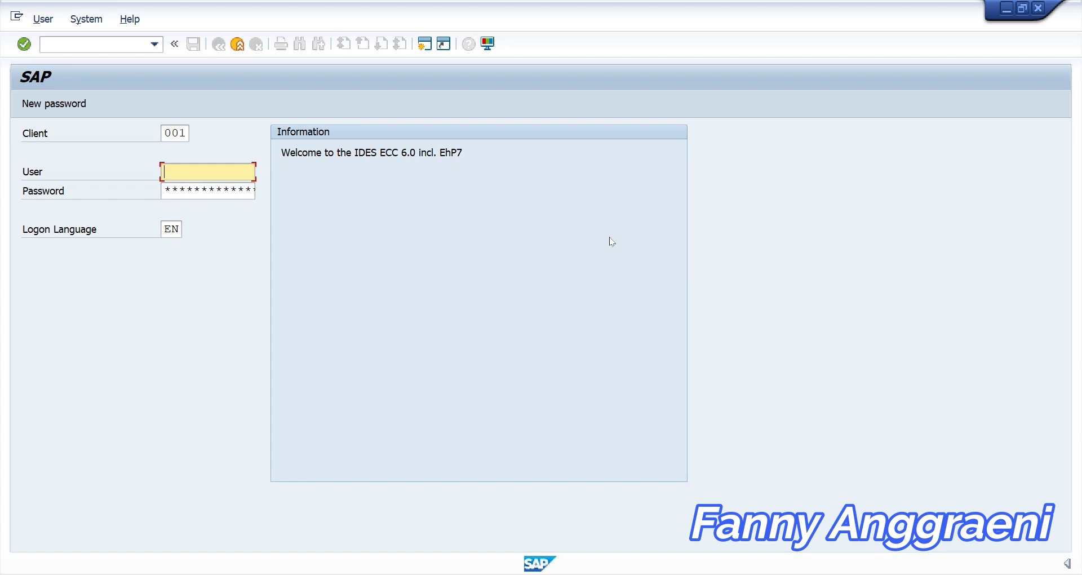
Log on to client 902 using the saved user ID from history and the stored password
double_click(171, 132)
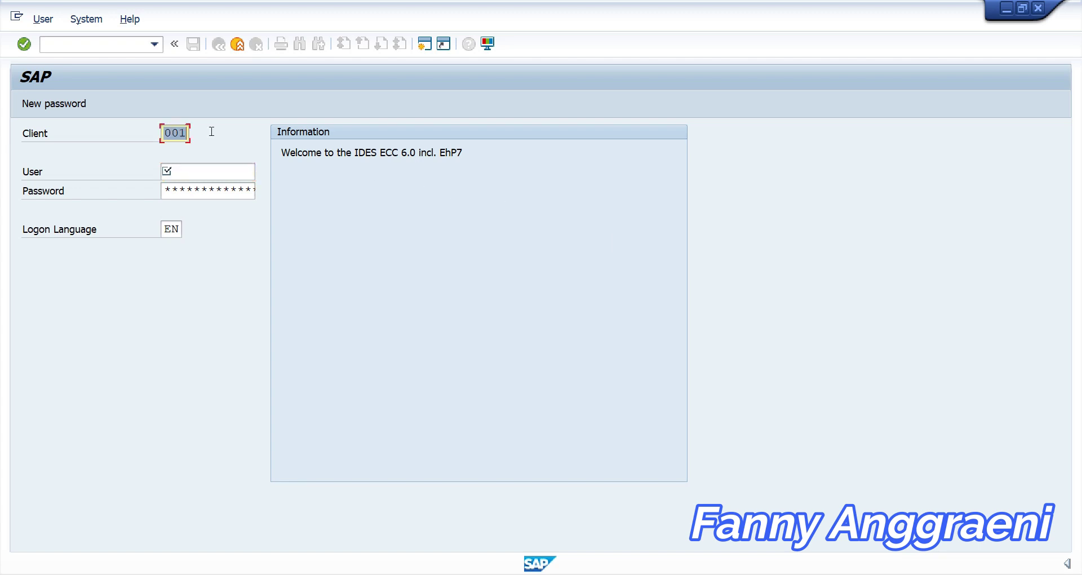
text(902)
click(226, 165)
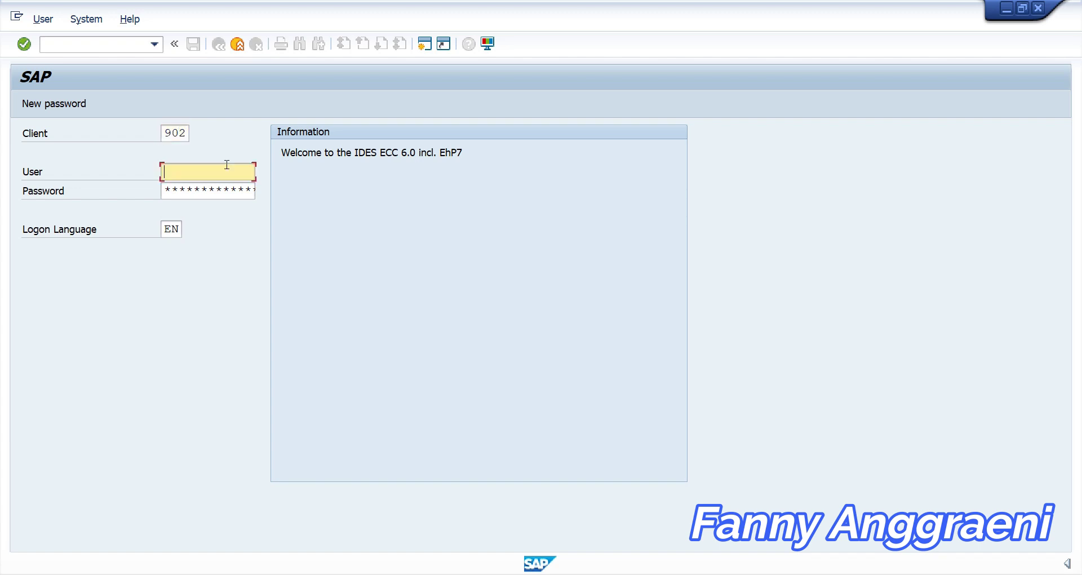
text(3)
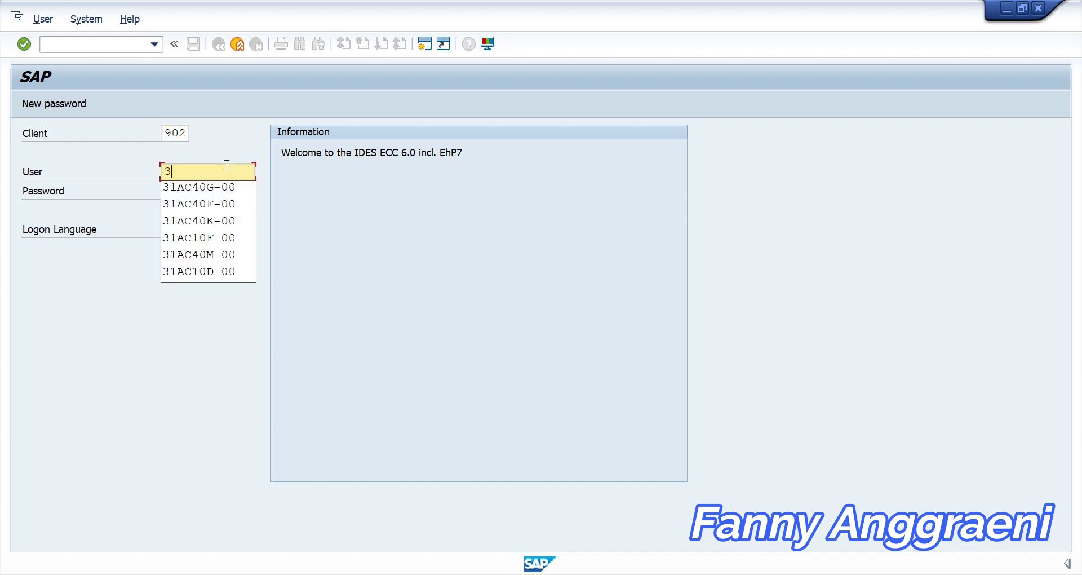
click(220, 238)
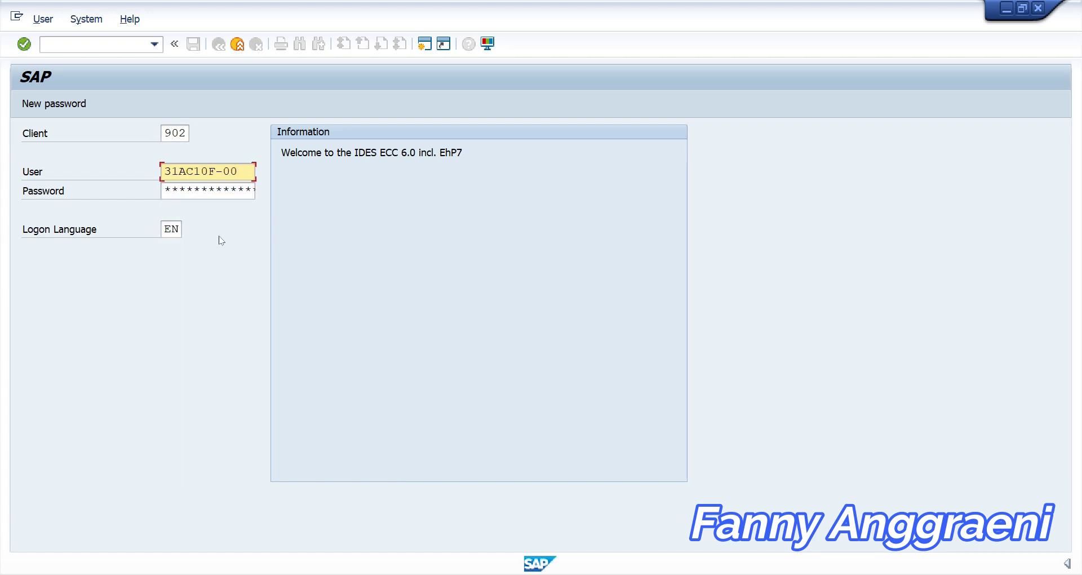
key(Tab)
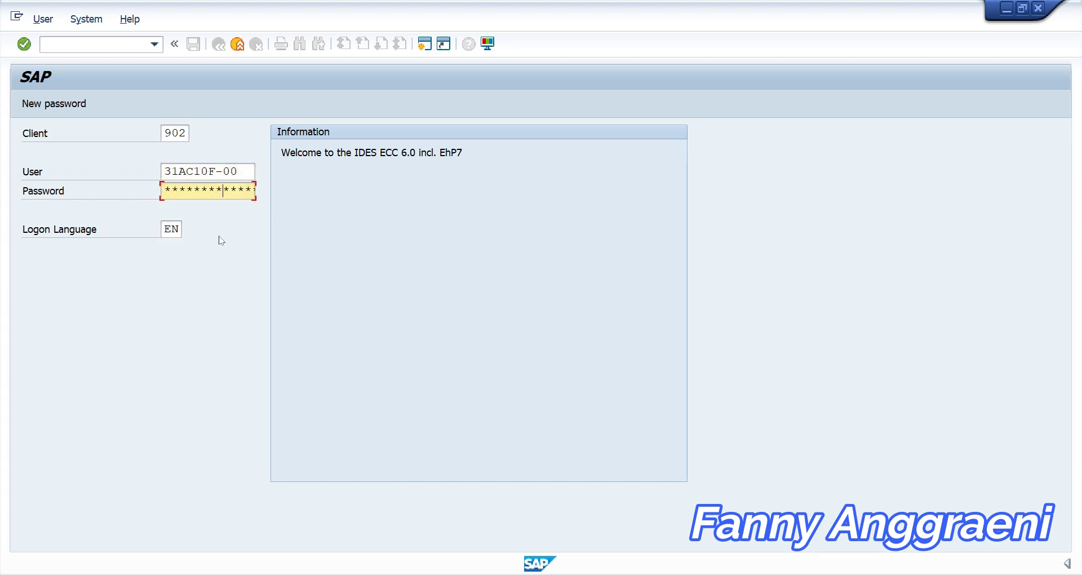
key(Return)
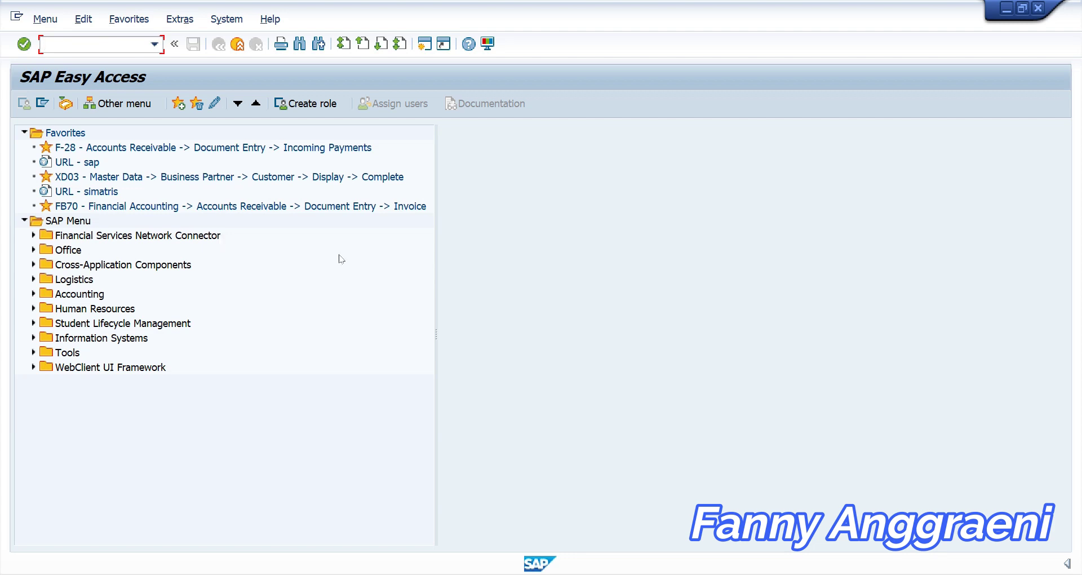
Launch report S_ALR_87012179 Customer List from Accounts Receivable > Information System > Reports > Master Data
click(33, 293)
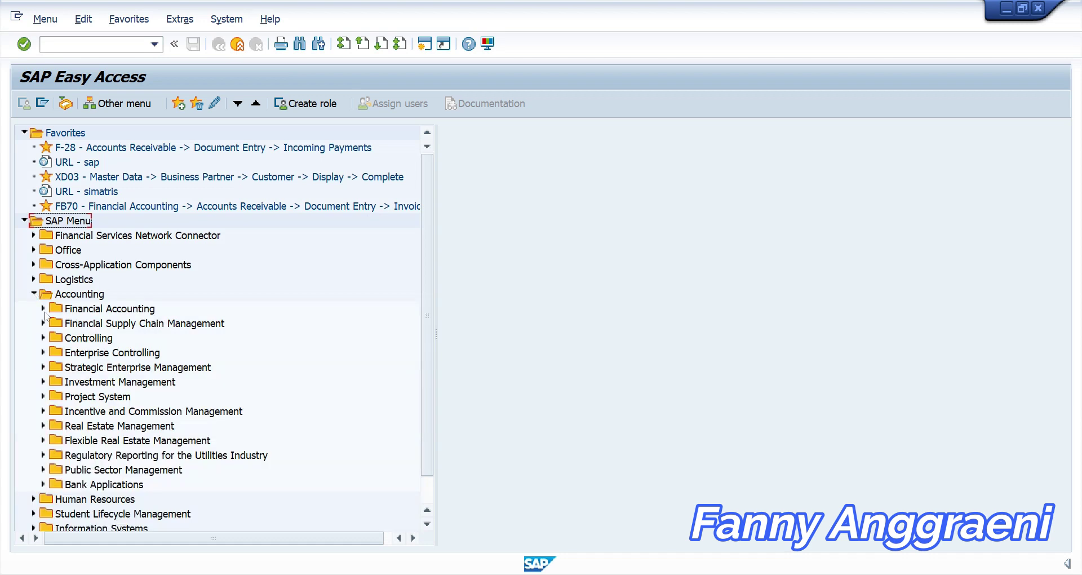
click(43, 309)
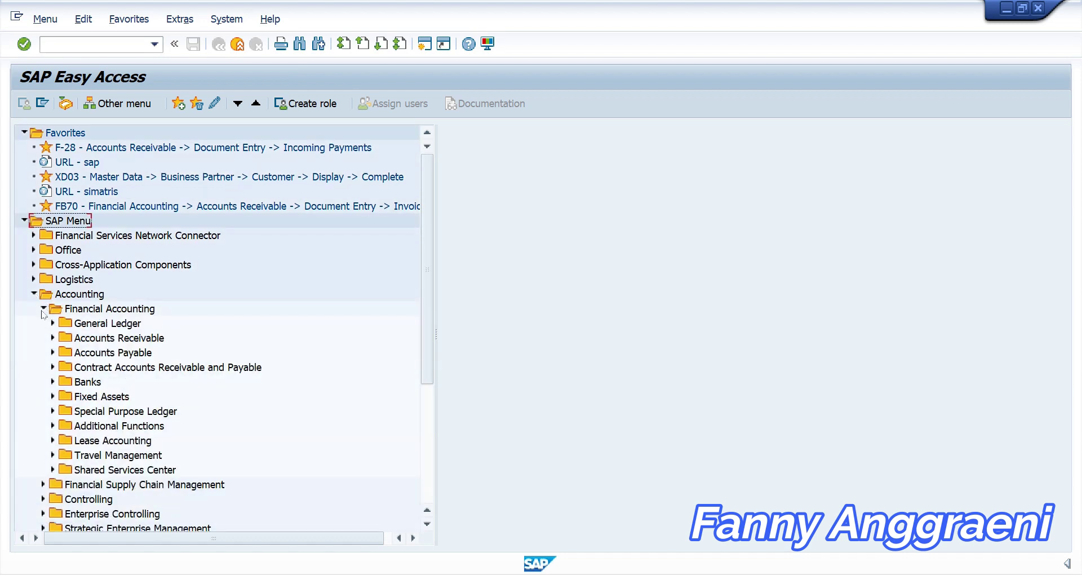
click(53, 338)
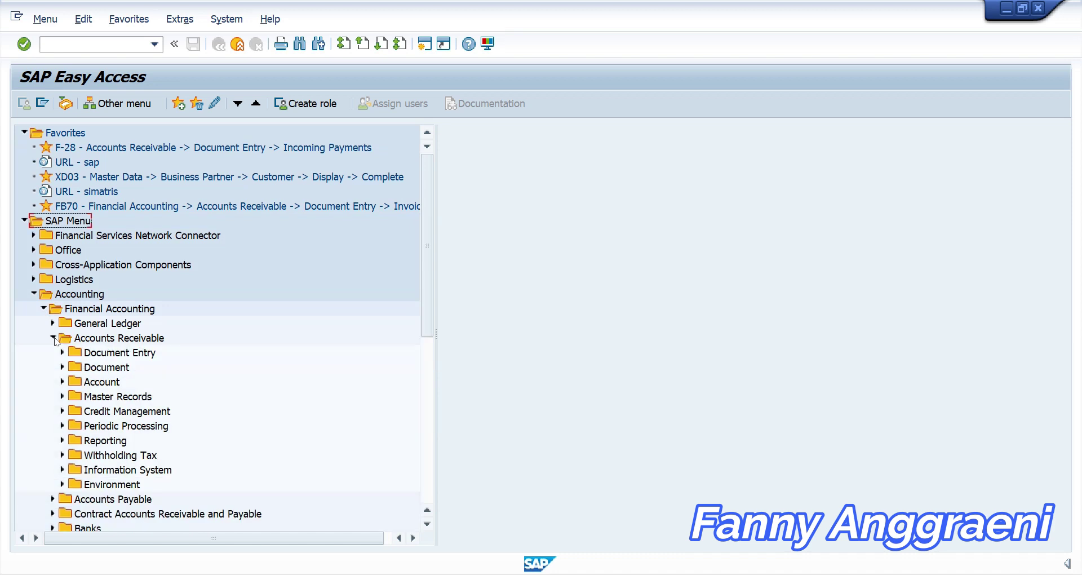
click(62, 469)
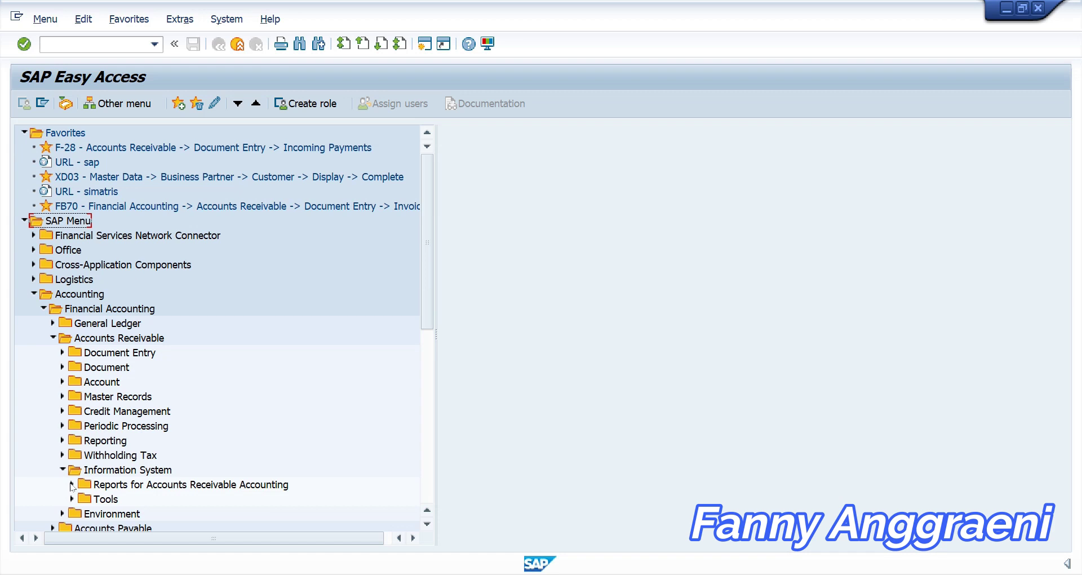
click(72, 485)
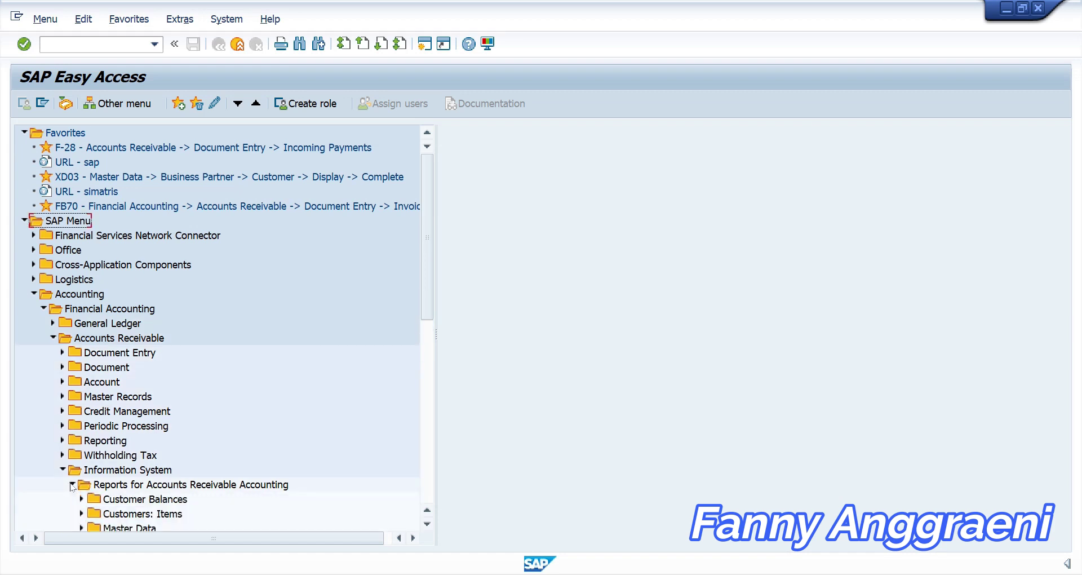
click(82, 528)
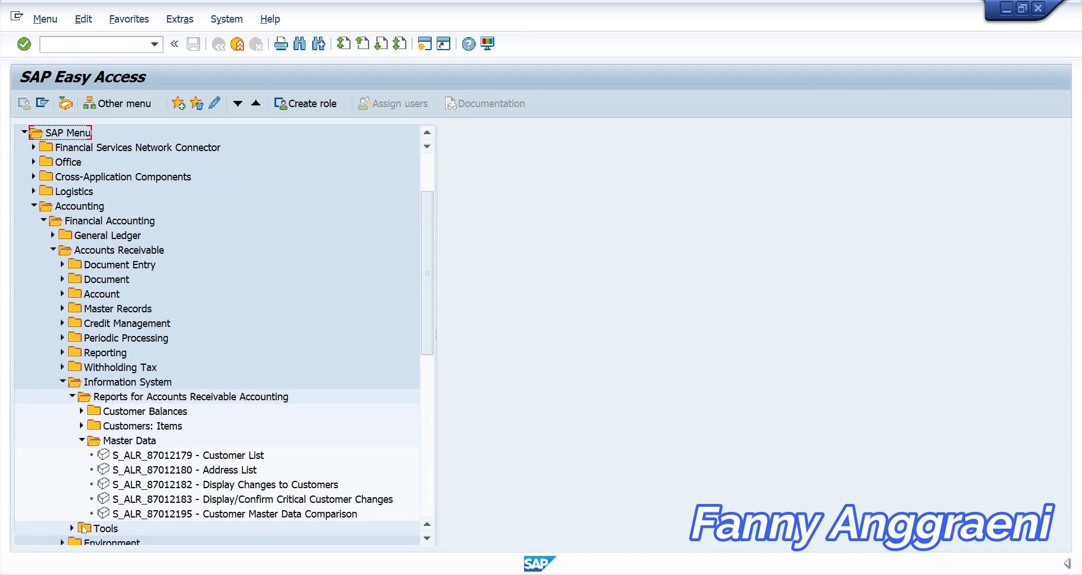
click(155, 456)
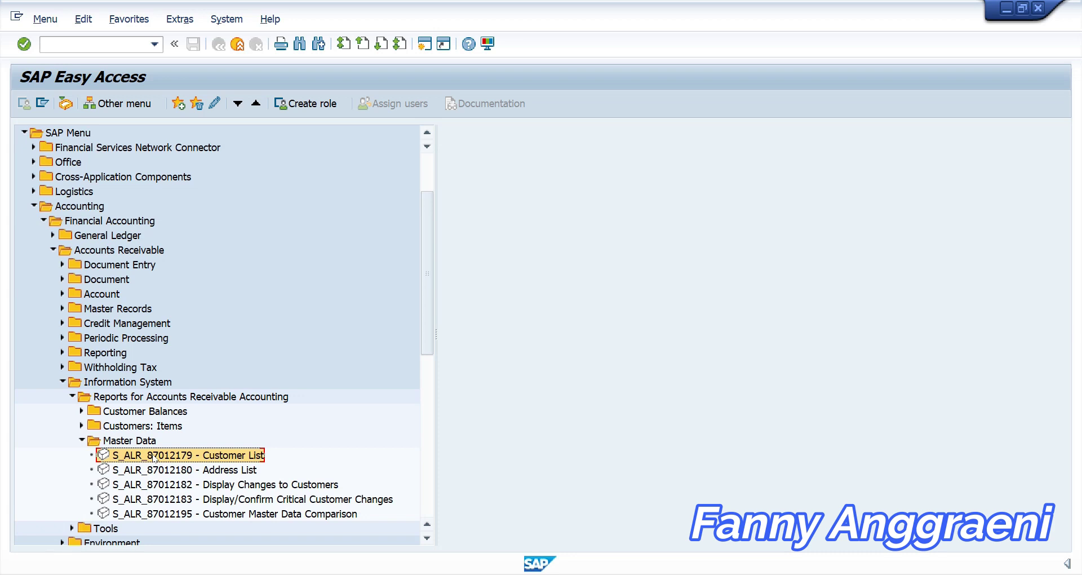
double_click(155, 455)
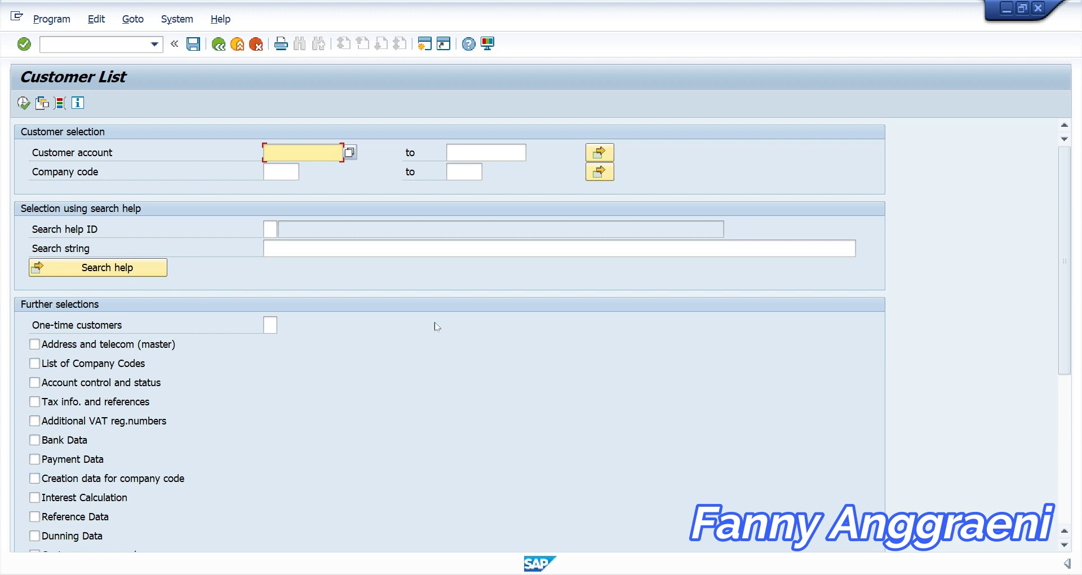
Execute the Customer List report for company code 1000
click(296, 170)
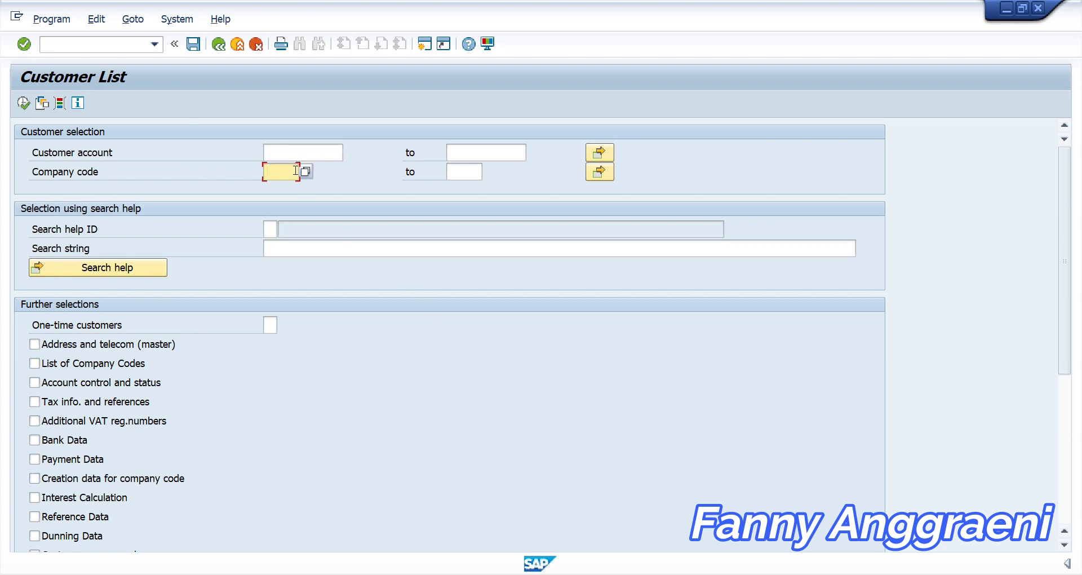
text(1000)
click(25, 107)
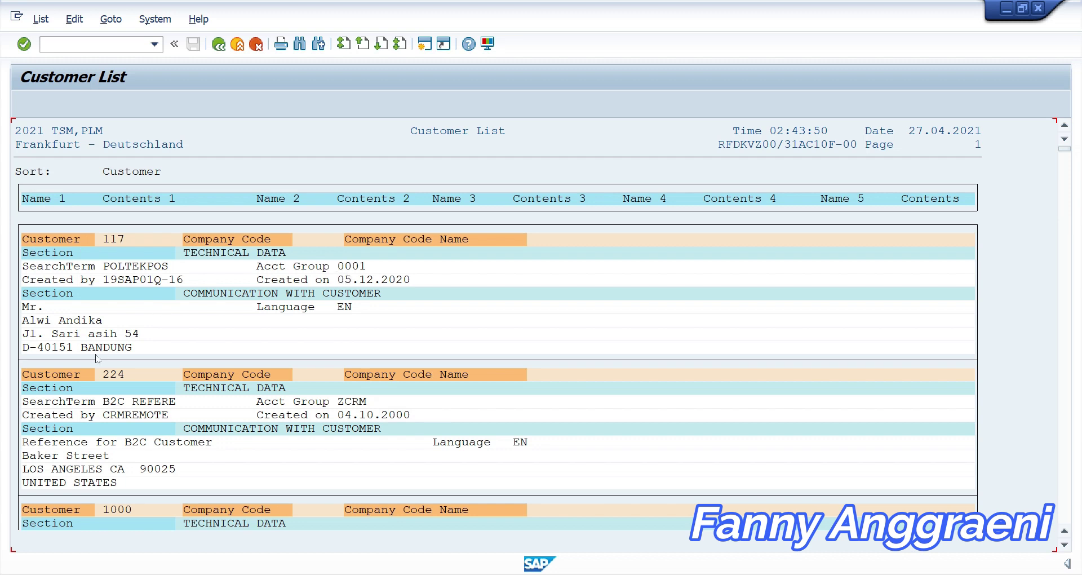
Scroll through the report output to review customers 117, 224 and 1000 with their address details
scroll(104, 361, down, 1)
scroll(108, 368, down, 1)
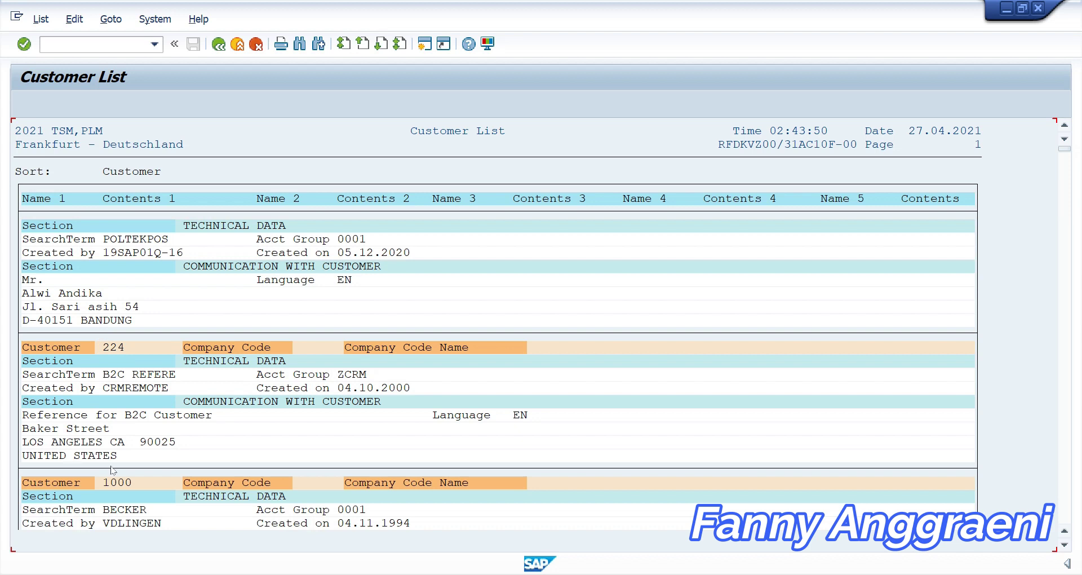
scroll(136, 456, down, 1)
scroll(135, 456, down, 1)
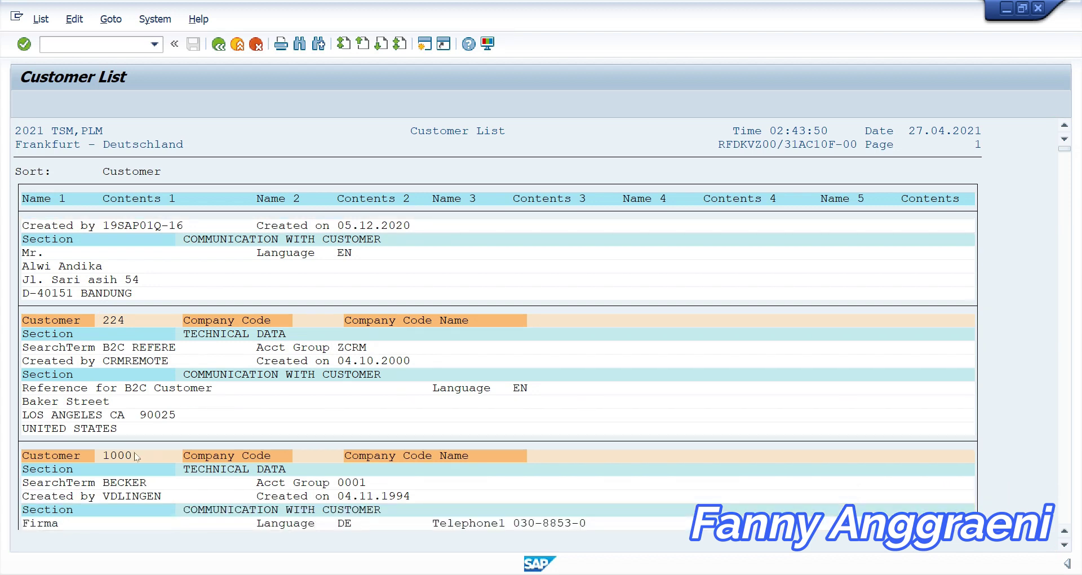
scroll(135, 456, down, 1)
scroll(135, 456, down, 1)
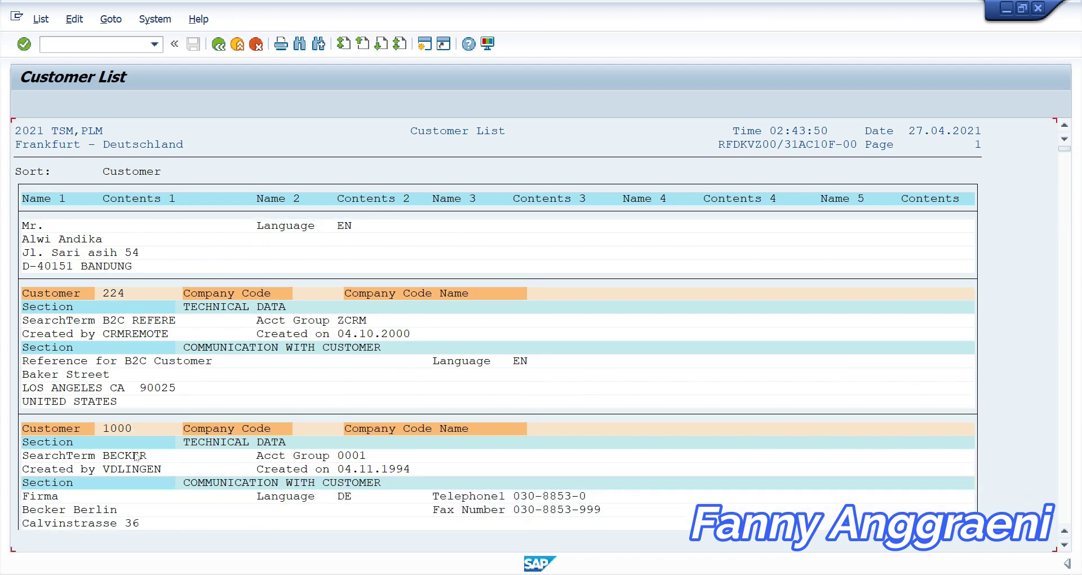
scroll(135, 457, down, 1)
scroll(139, 459, down, 1)
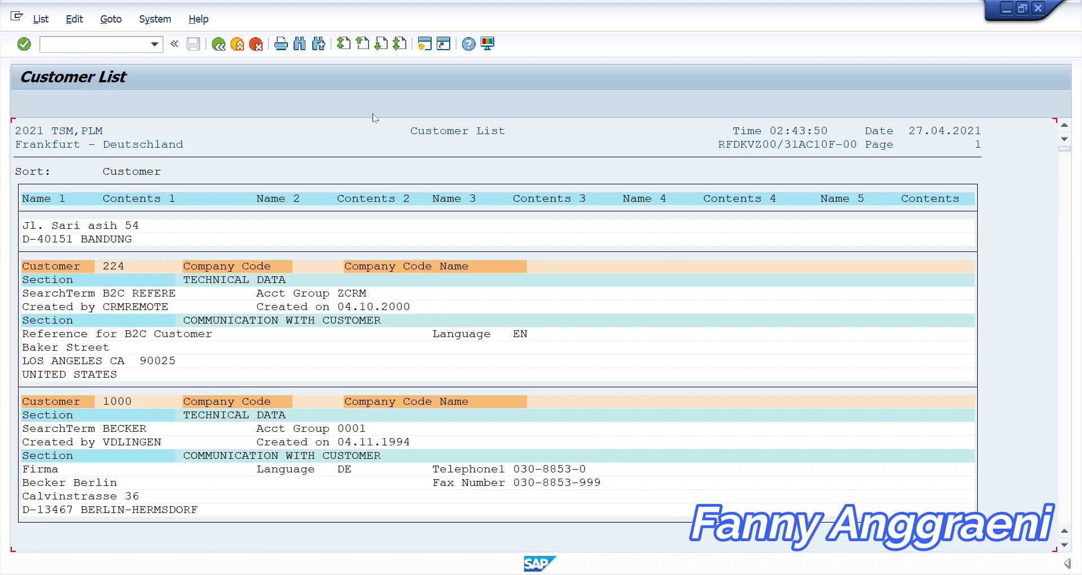
Go back to the Customer List selection screen and open the dynamic selections
click(216, 49)
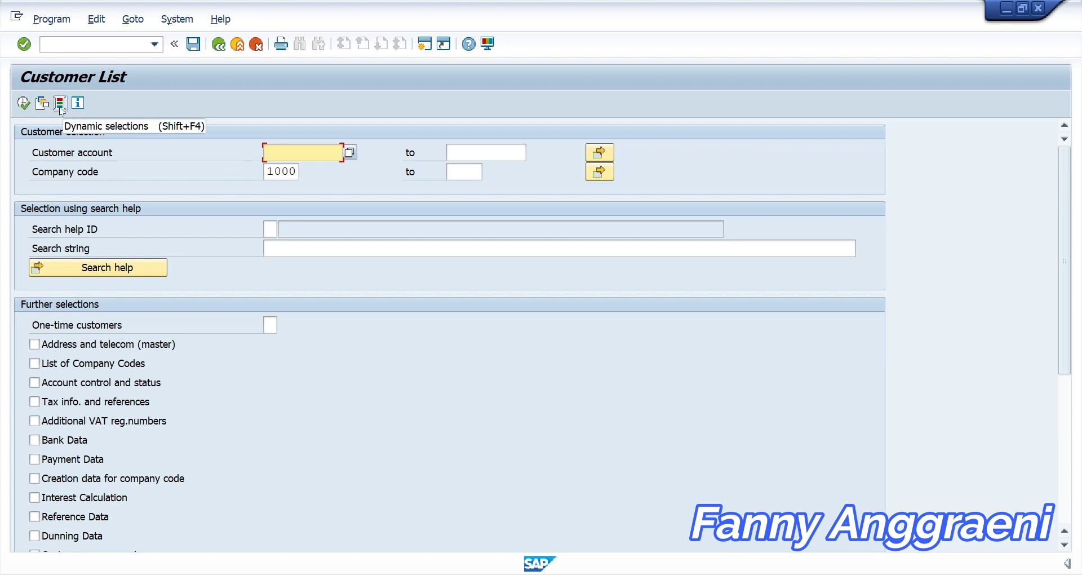
click(60, 103)
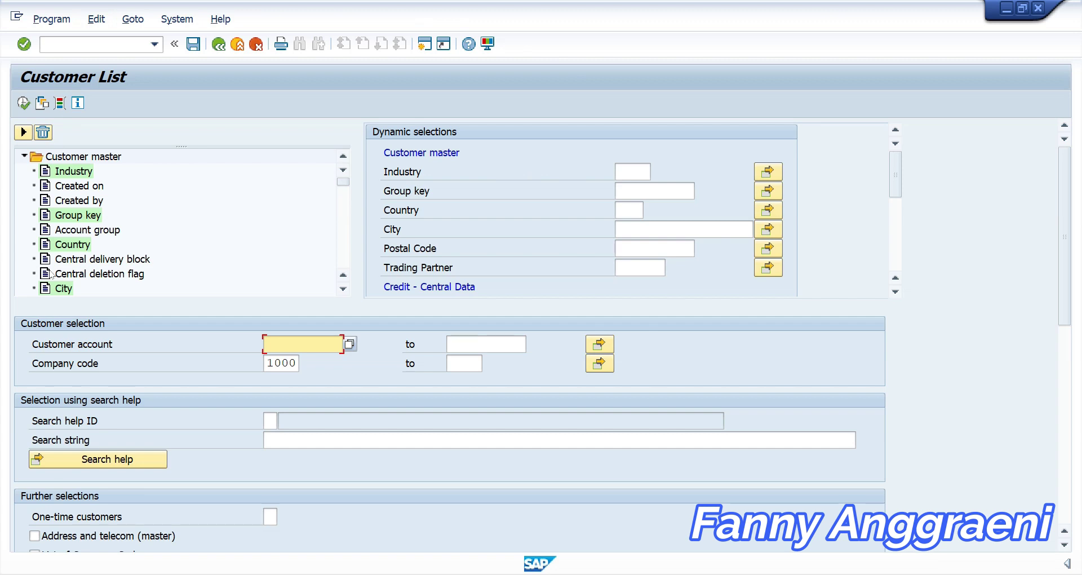
Copy Account group from the Customer master tree into the dynamic selections and select its field
click(78, 231)
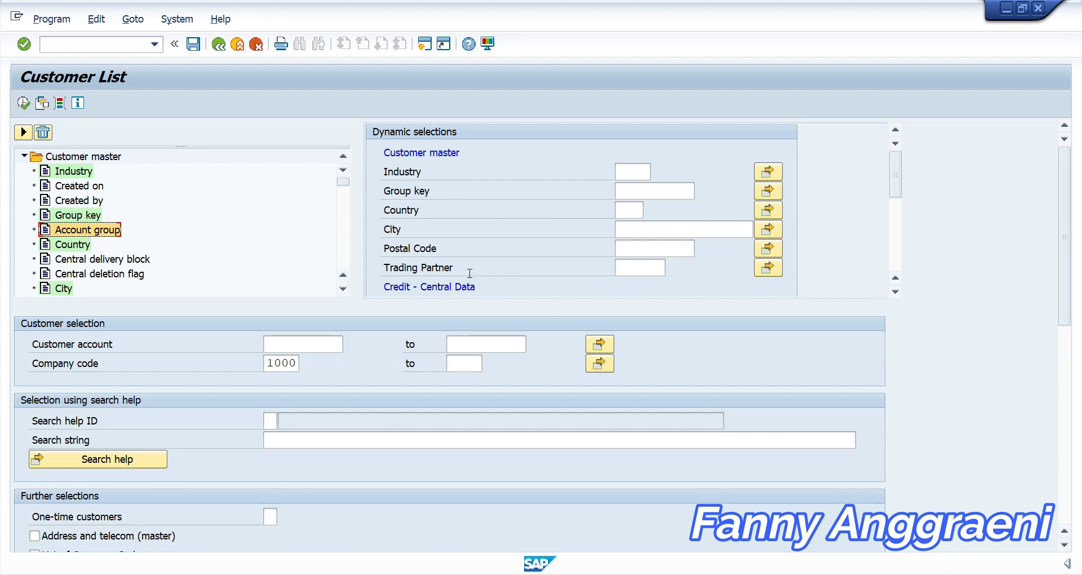
click(23, 133)
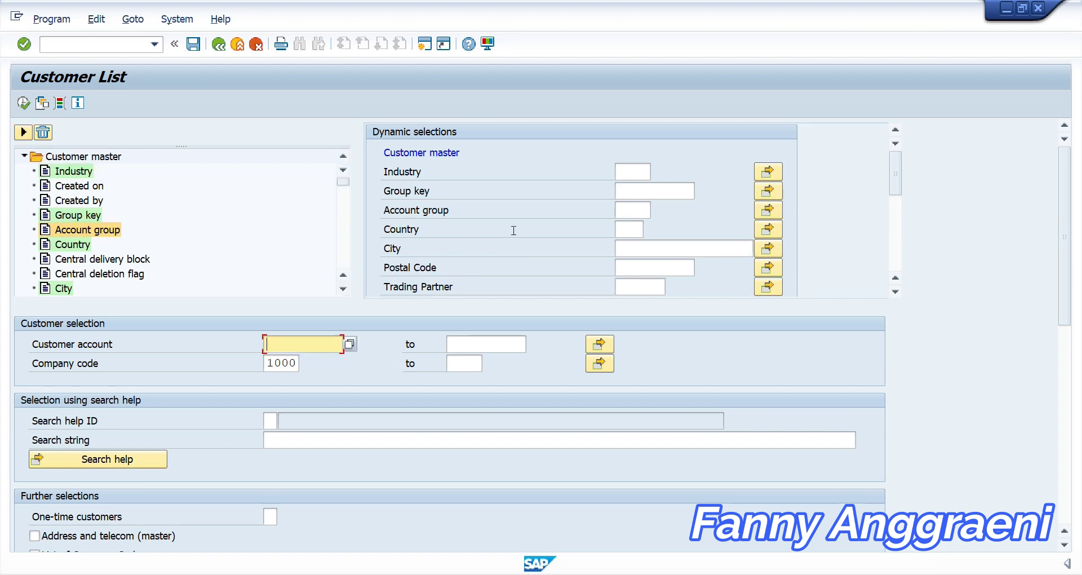
click(624, 212)
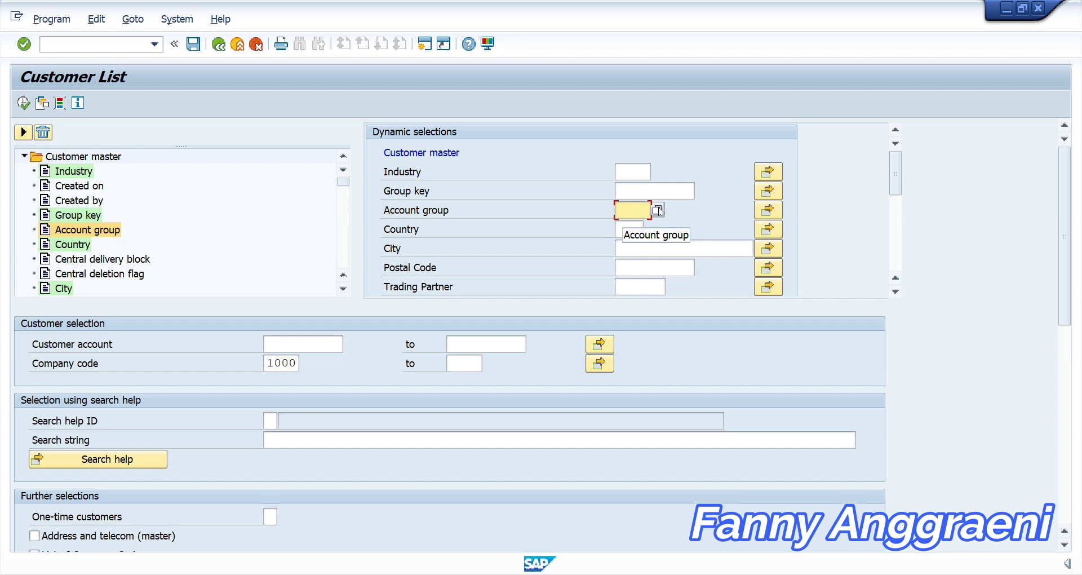
Choose KUNA (General customers) from the Account group value help
click(657, 209)
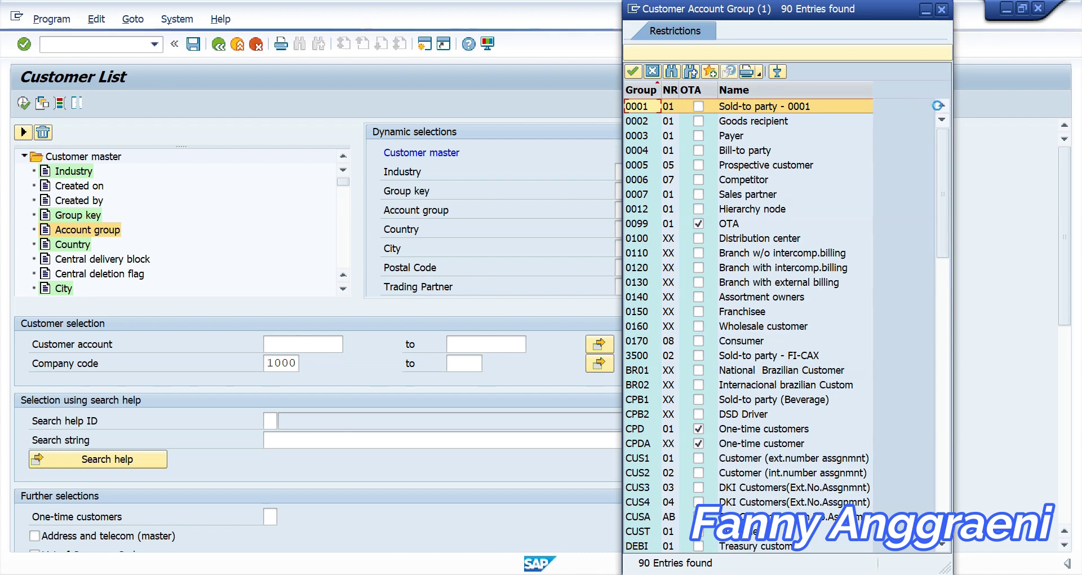
drag(946, 164, 918, 390)
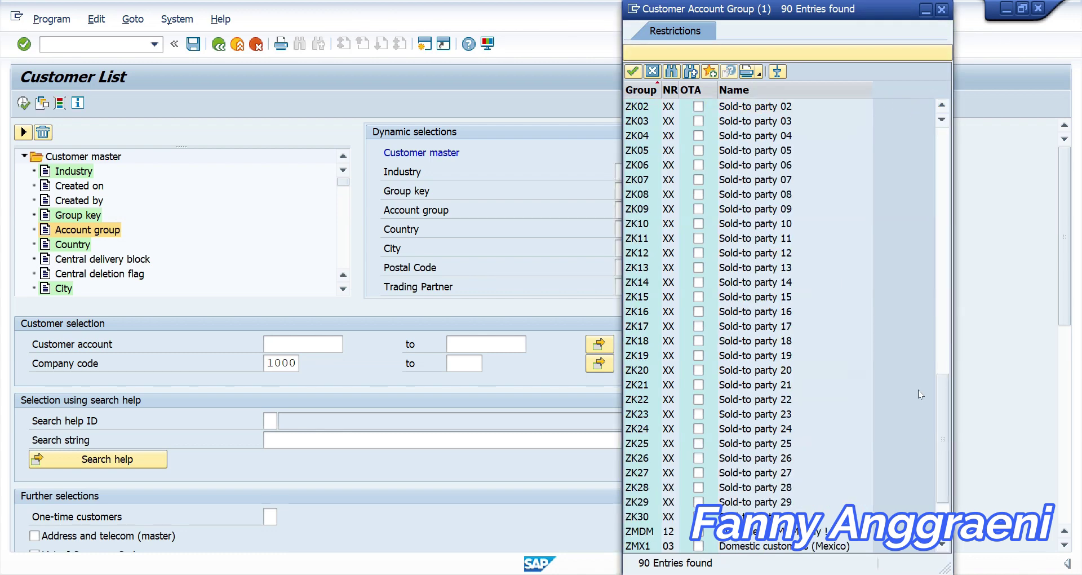
scroll(805, 336, up, 10)
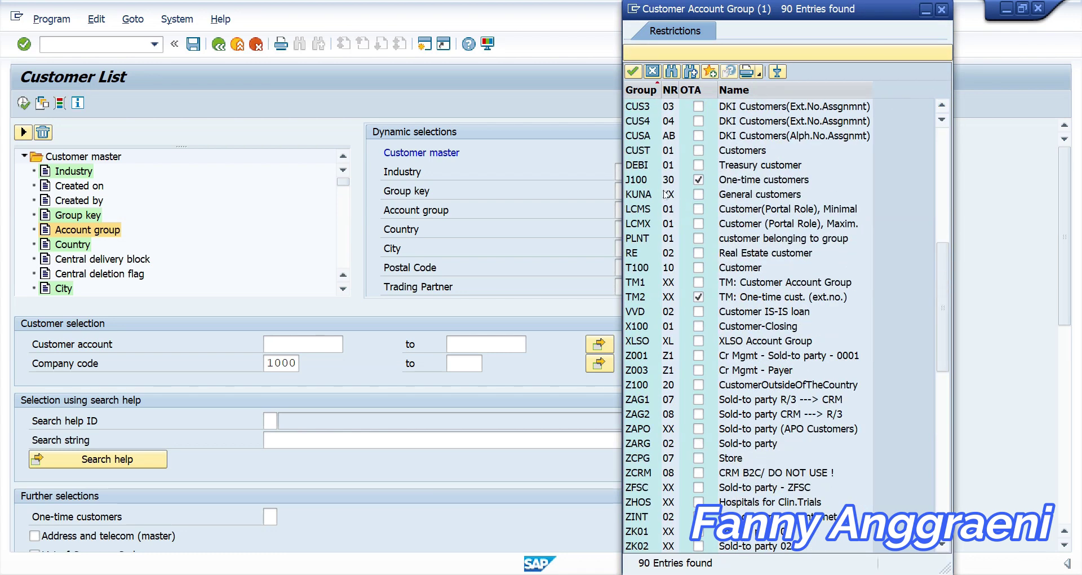
click(637, 194)
double_click(636, 193)
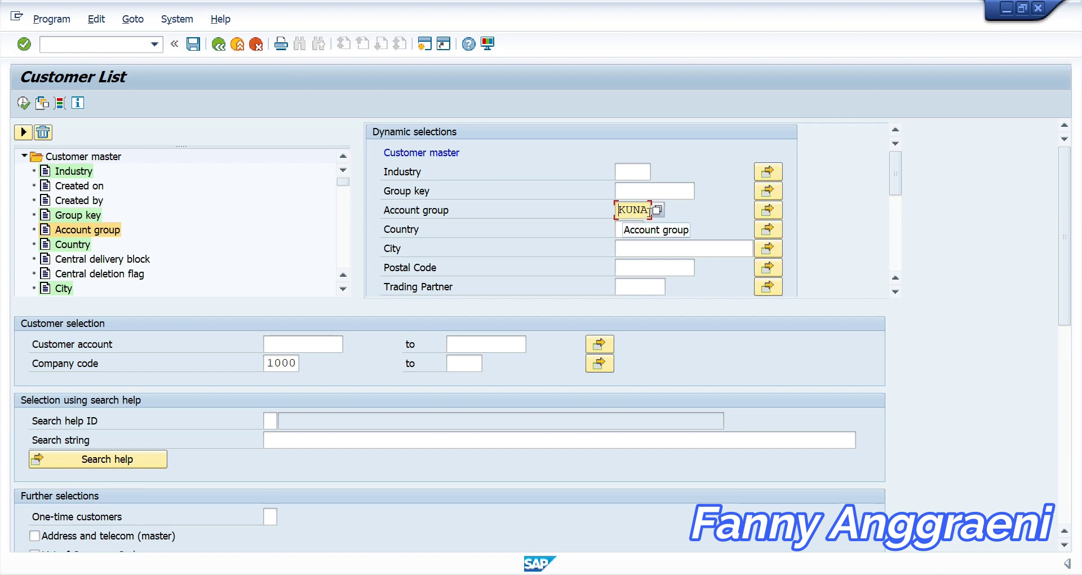
Execute the report and scroll down to KUNA customers CSTOMERZ11 to CSTOMERZ13
click(24, 103)
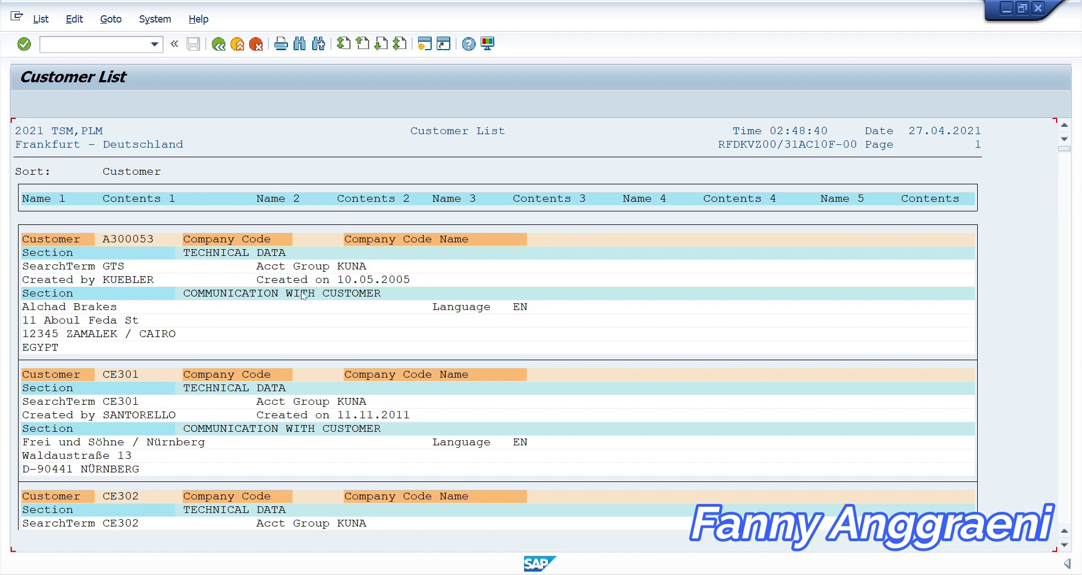
scroll(327, 424, down, 1)
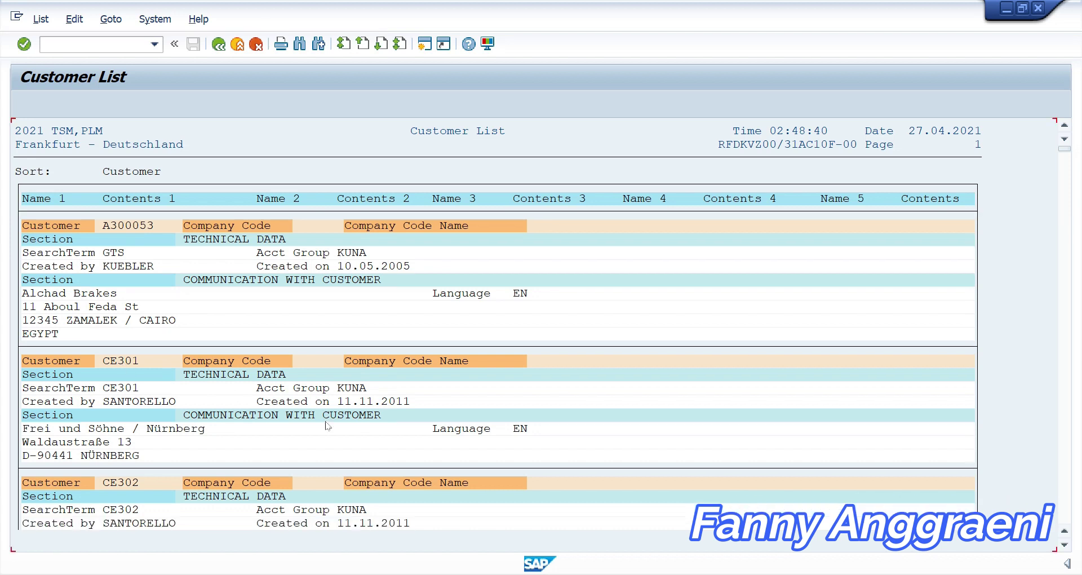
scroll(321, 422, down, 1)
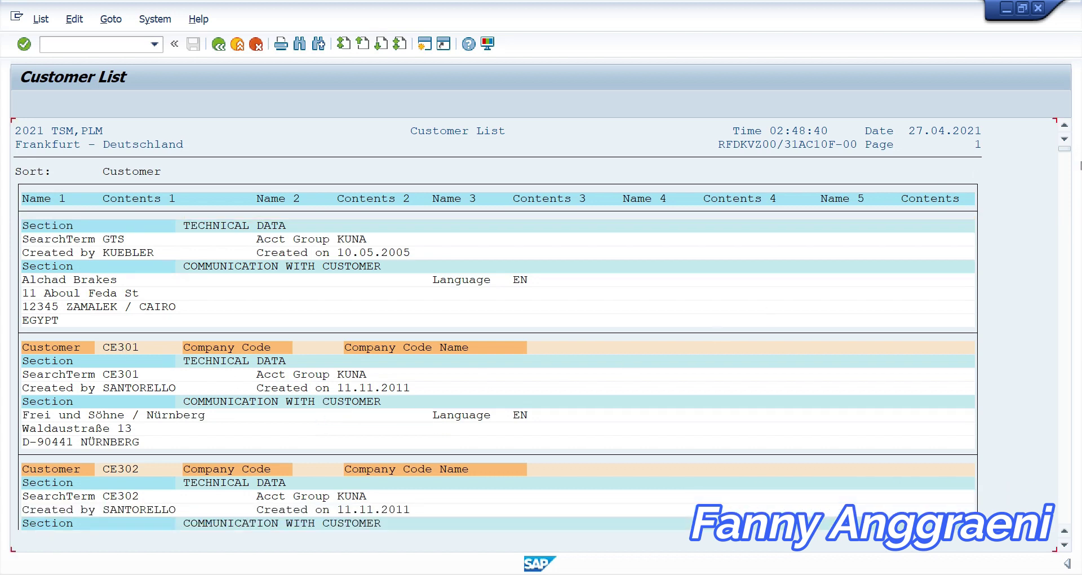
drag(1063, 152, 1064, 236)
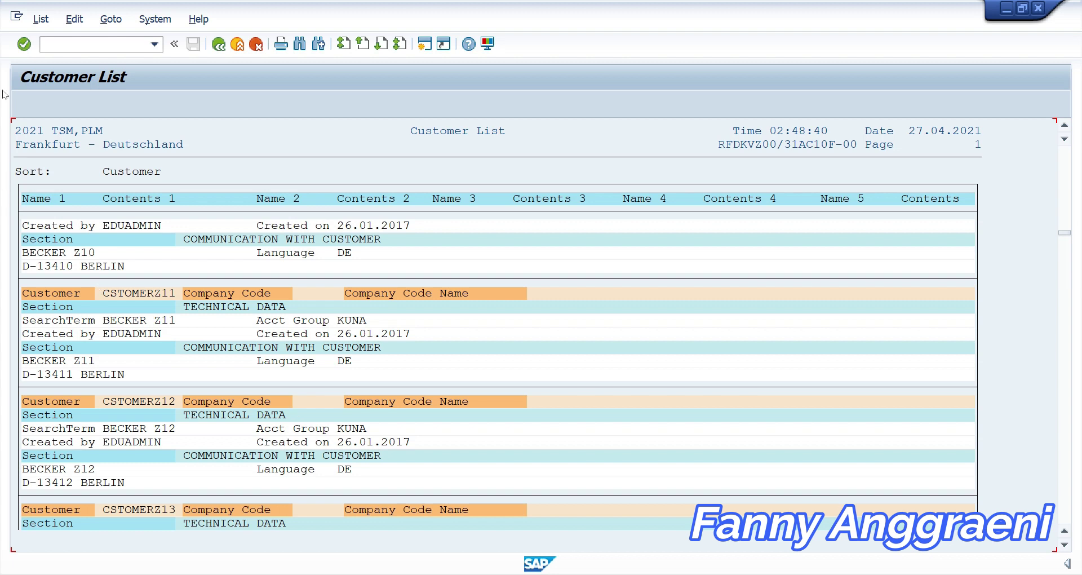
Leave the report with /n to return to the SAP menu
click(101, 45)
text(/n)
key(Return)
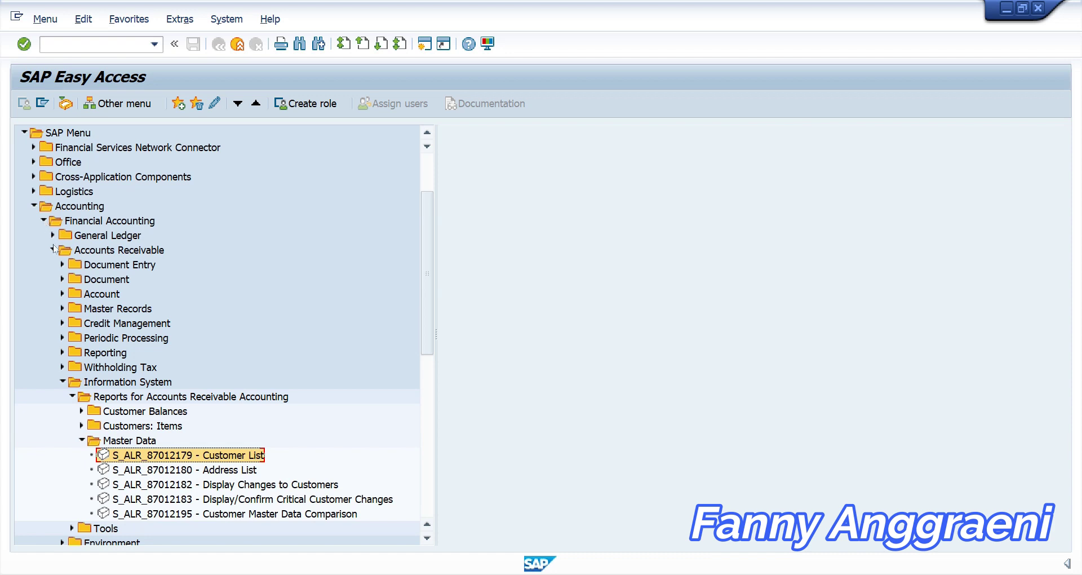
Launch FD02 Change from Accounts Receivable > Master Records
click(62, 382)
click(62, 309)
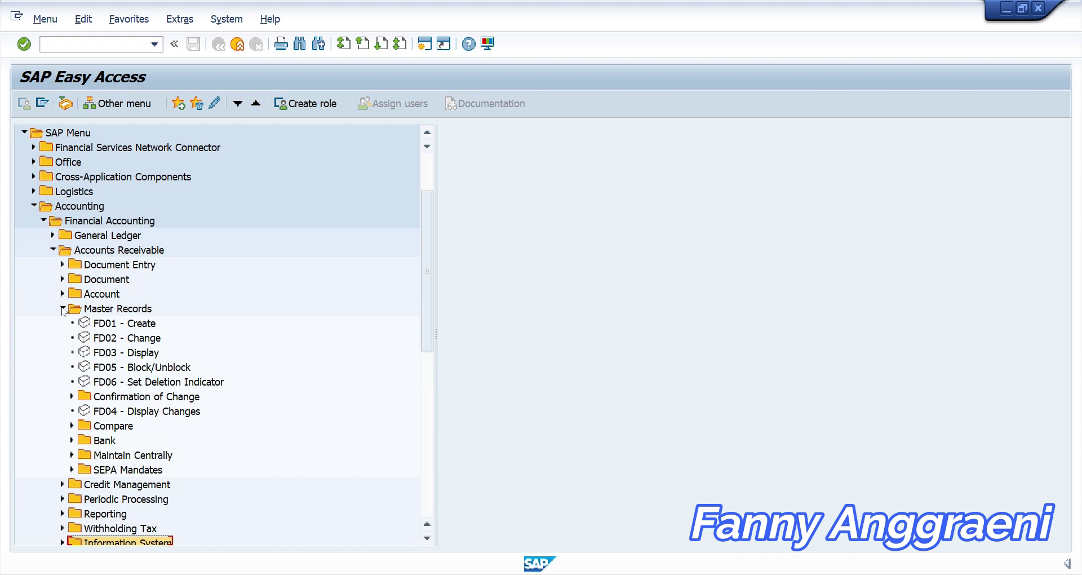
click(101, 340)
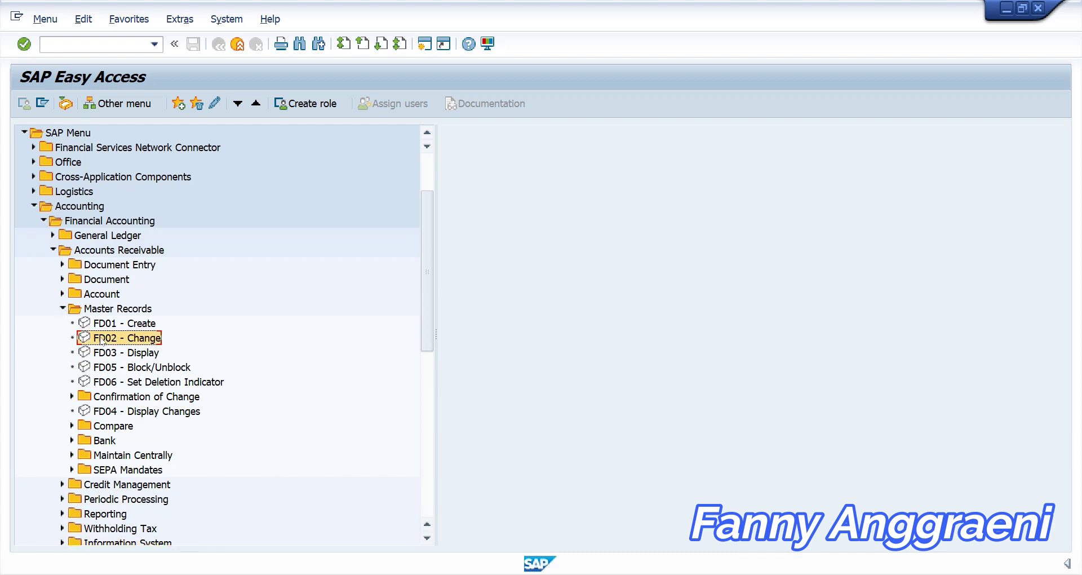
double_click(101, 340)
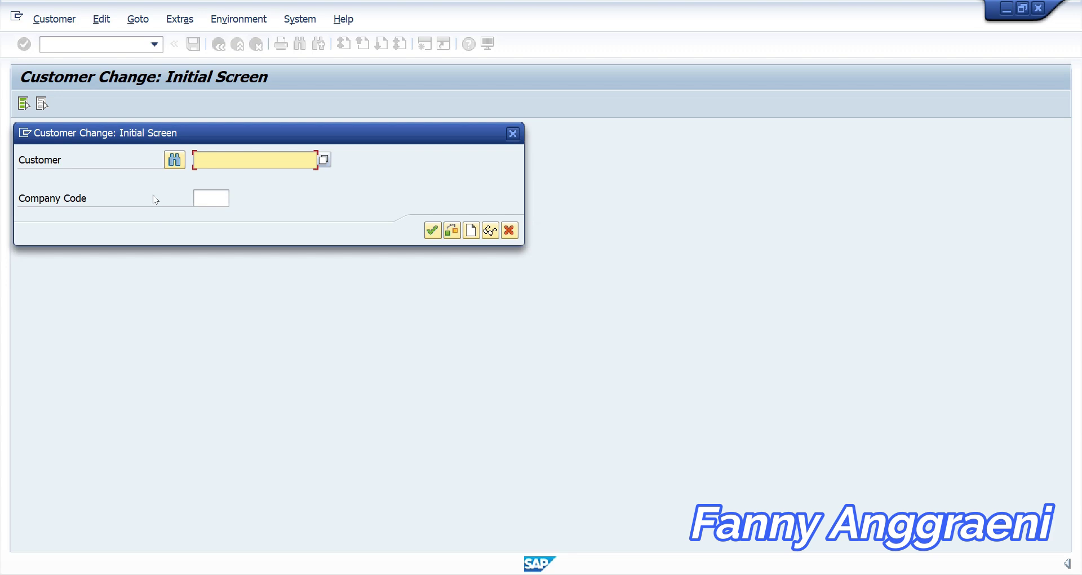
Search customers by address with postal code 13400, returning 25 Berlin matches
click(174, 160)
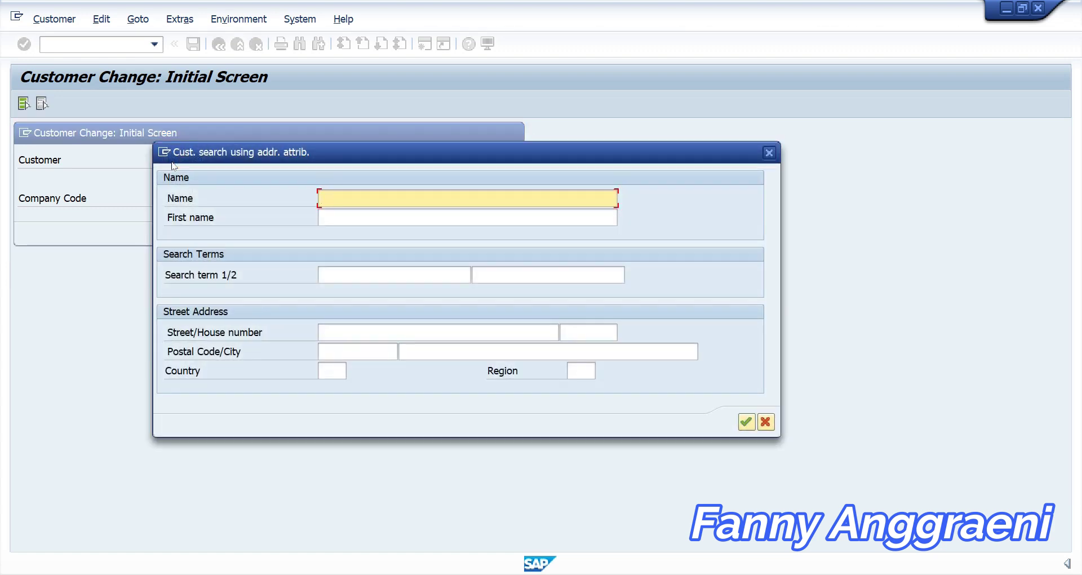
click(344, 349)
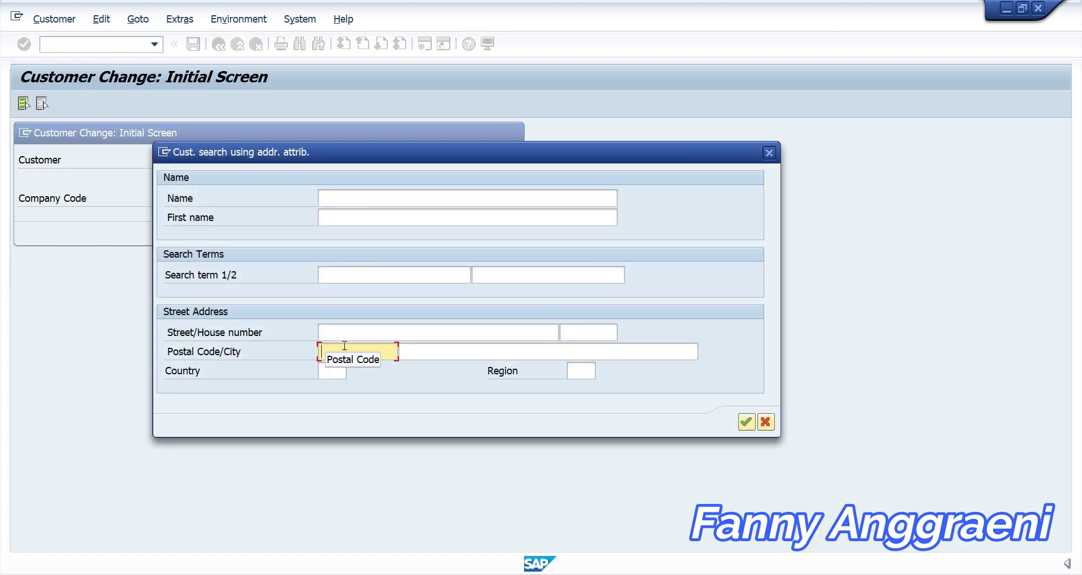
text(13400)
click(746, 422)
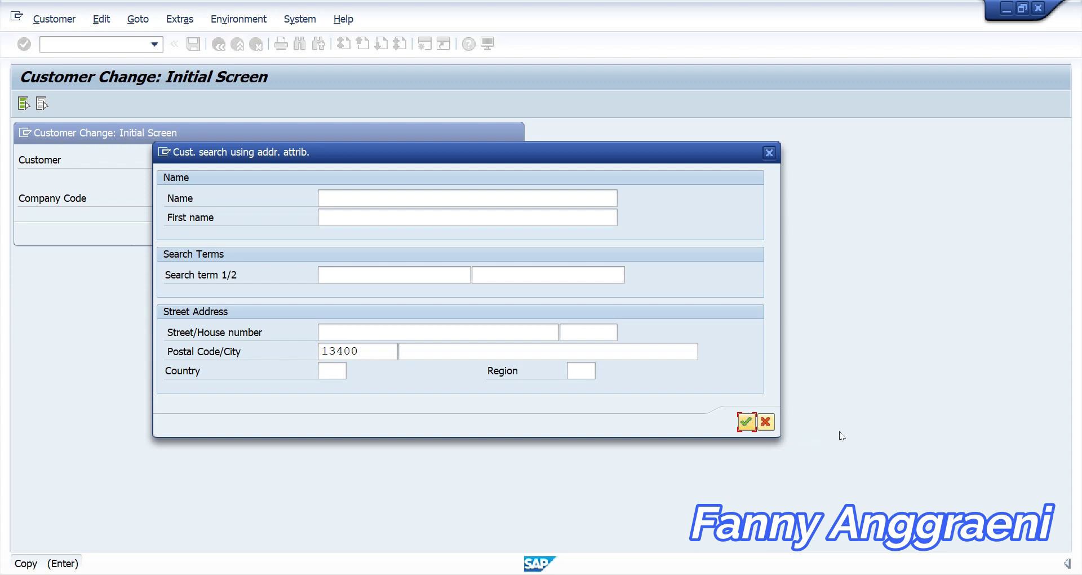
click(746, 423)
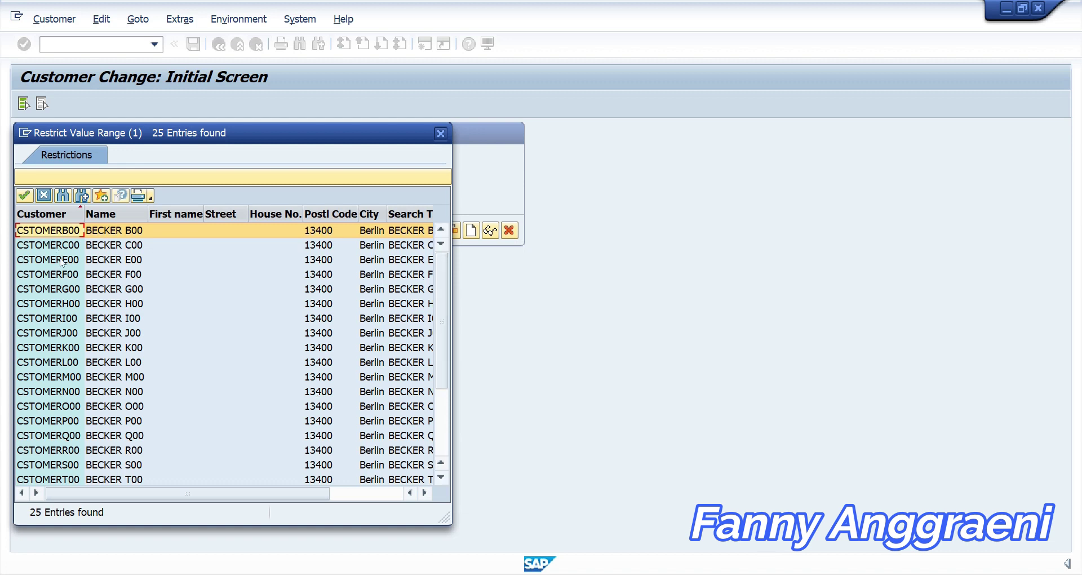
Take CSTOMERF00 (BECKER F00) from the result list as the customer to change
click(47, 275)
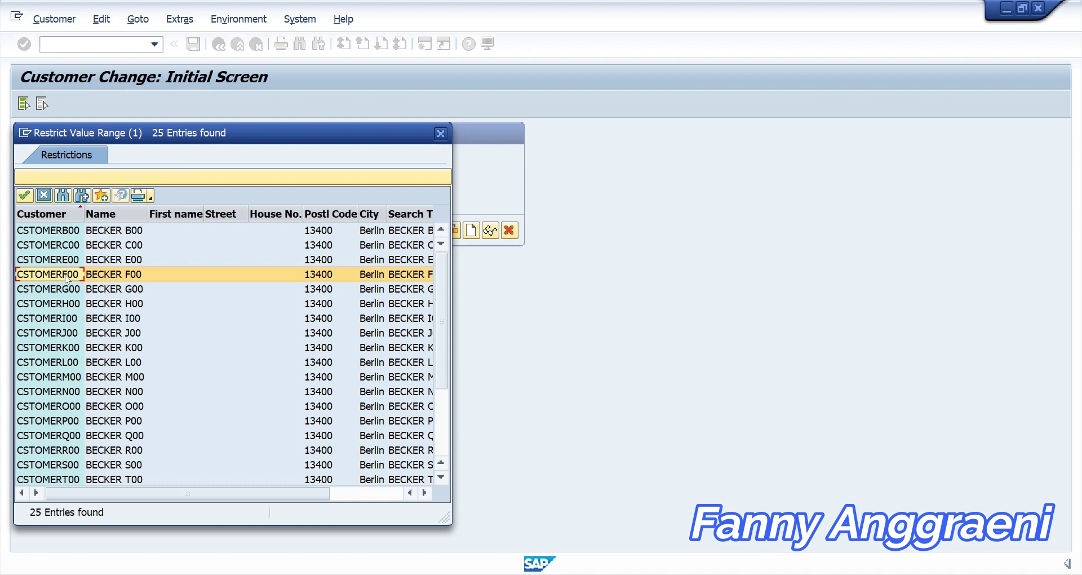
double_click(66, 275)
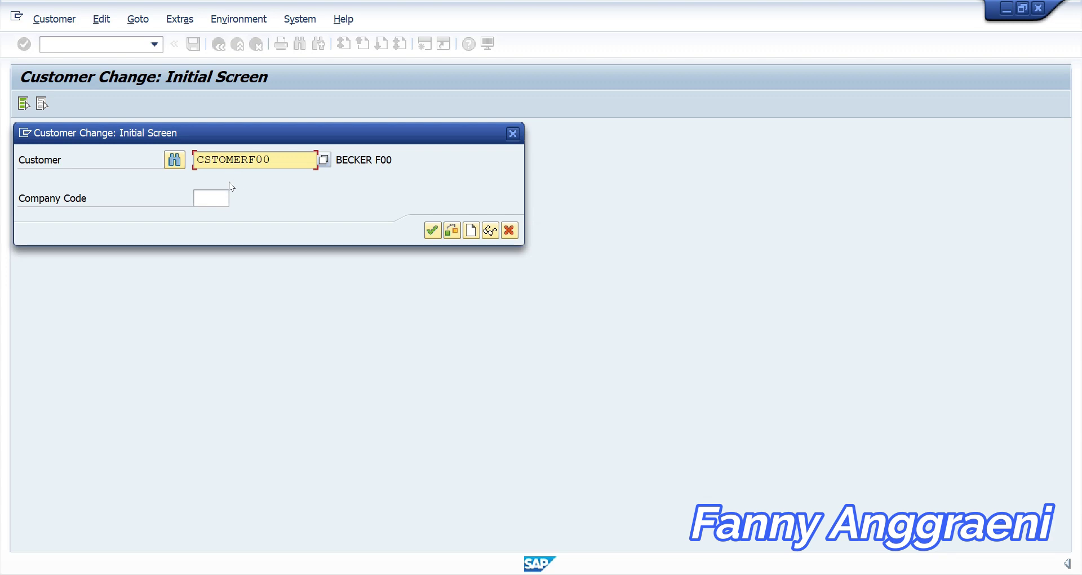
click(221, 196)
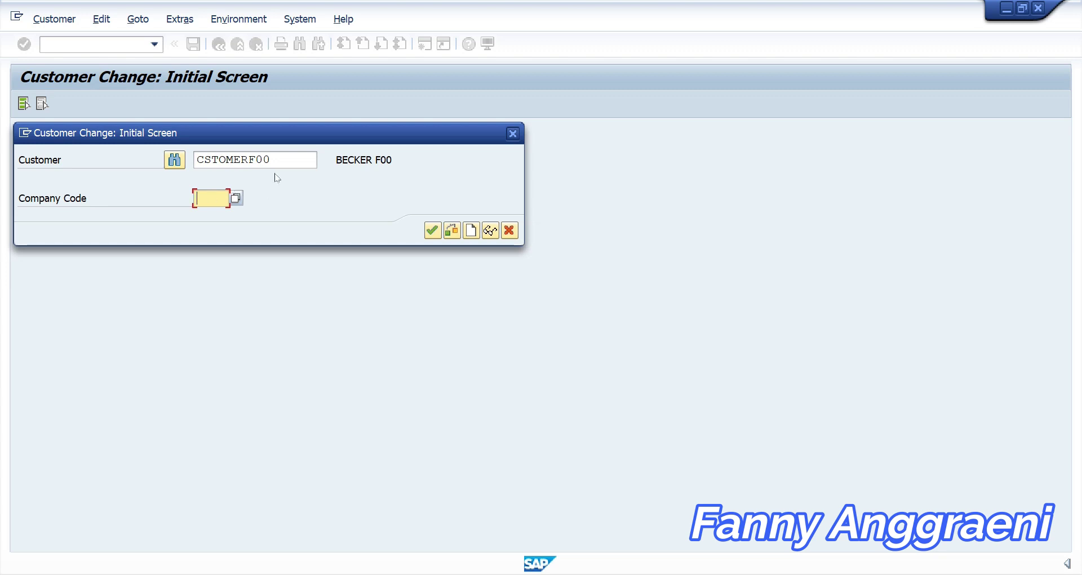
Continue to the customer's General Data address screen and choose Title MISS
click(431, 232)
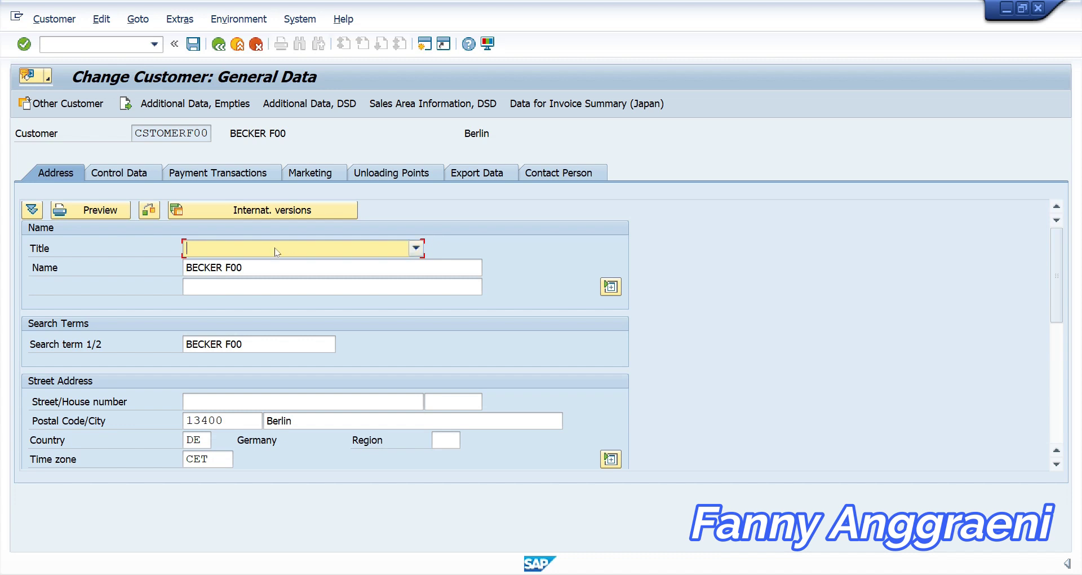
click(377, 255)
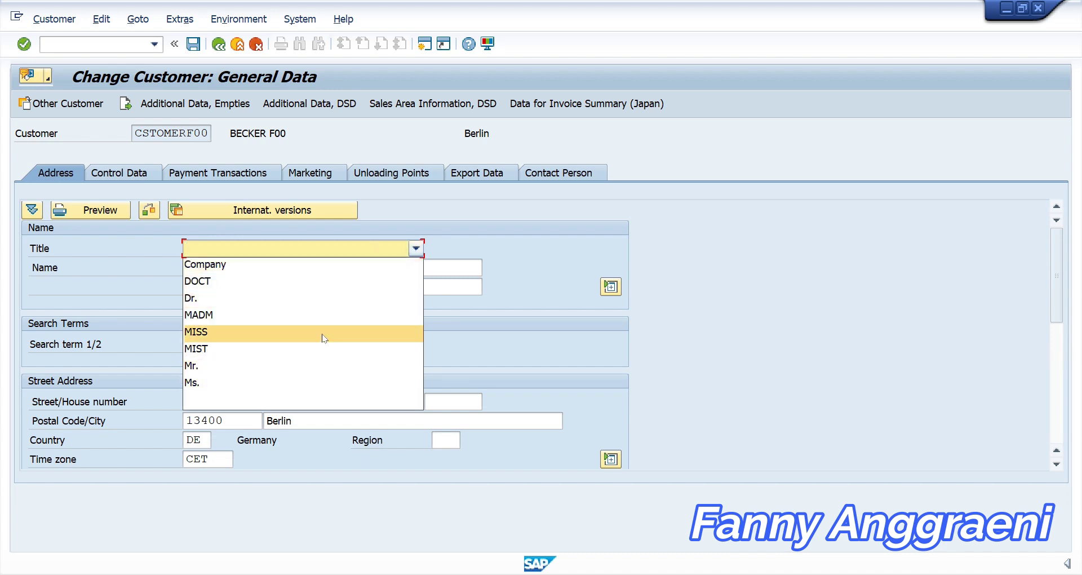
click(324, 335)
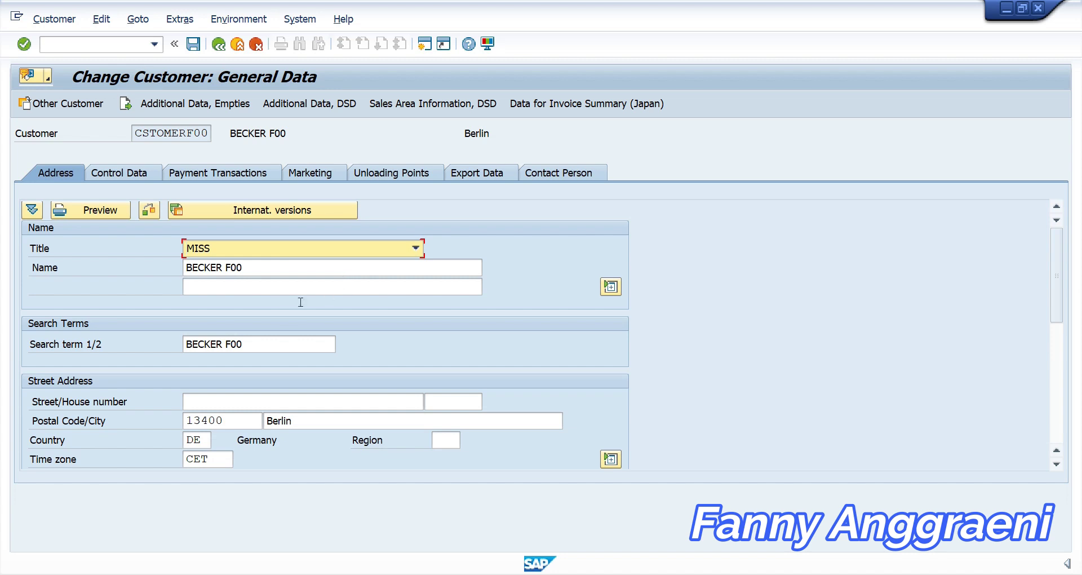
click(220, 401)
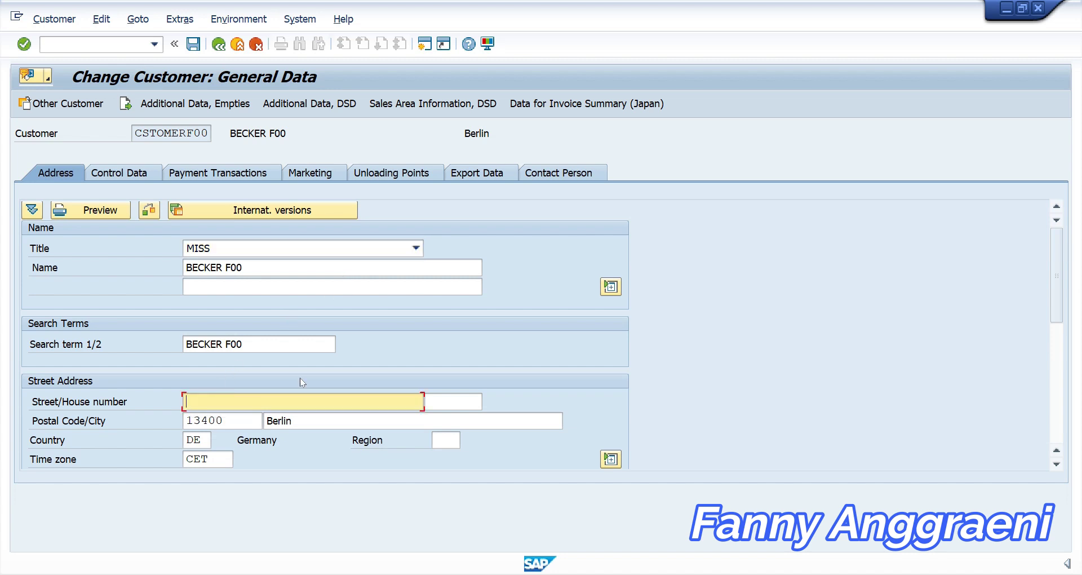
Enter the customer's street, house number 100, and replace postal code 13400 with 10100
text(Alexander Pl.F00)
click(449, 397)
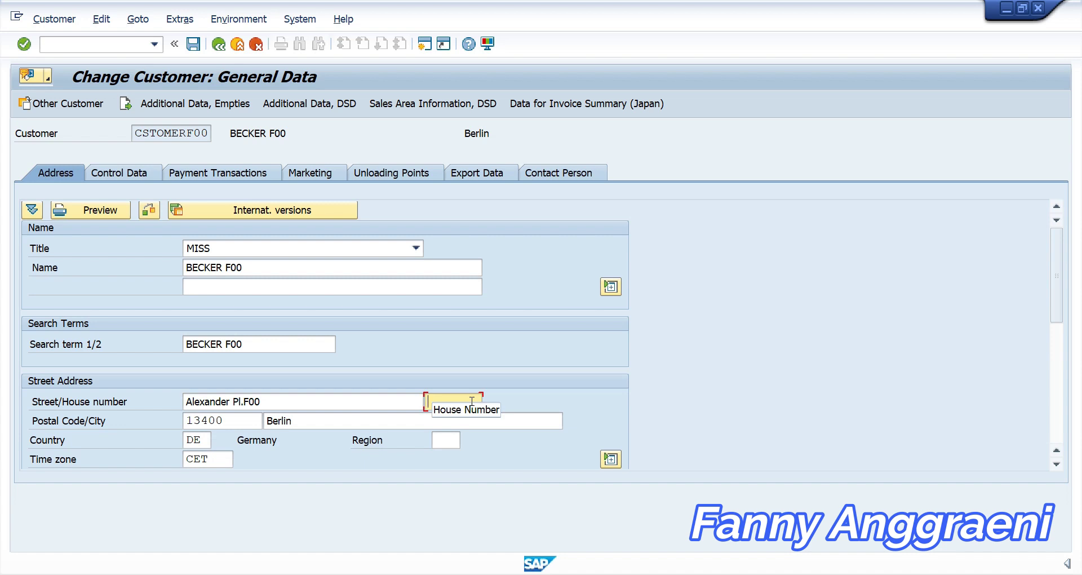
text(100)
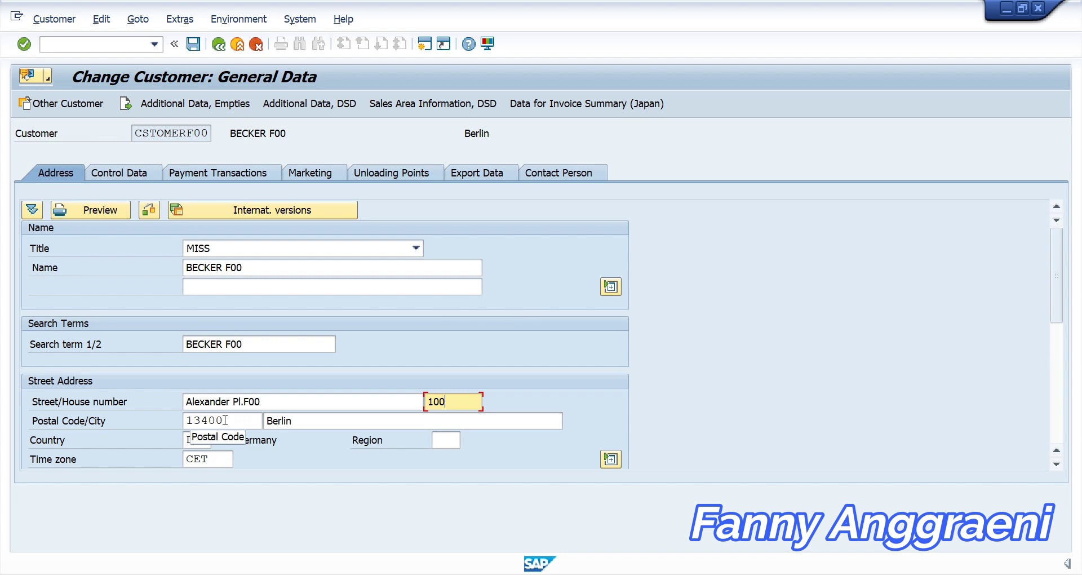
key(Tab)
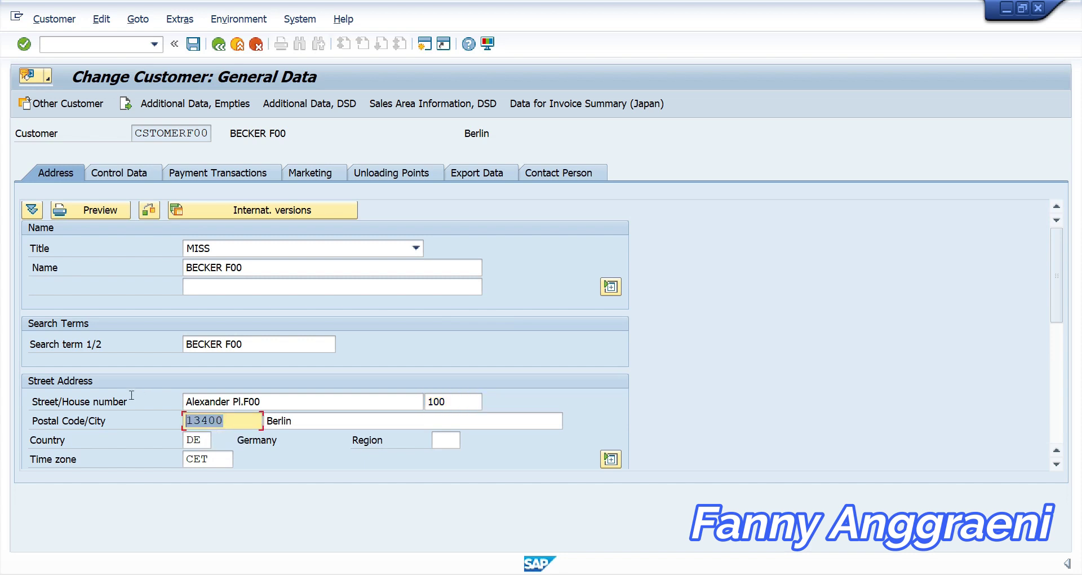
key(BackSpace)
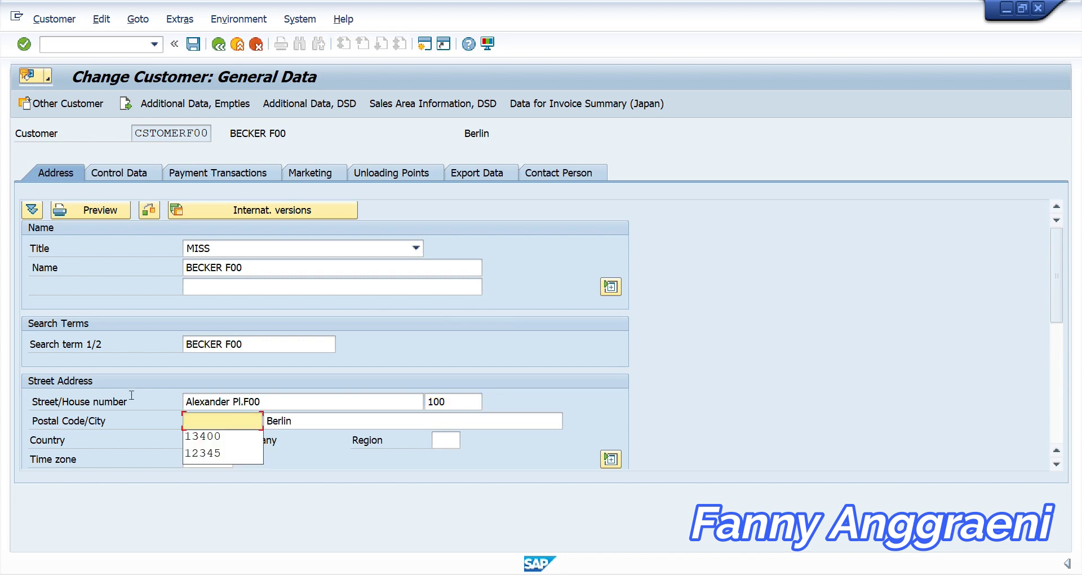
text(101)
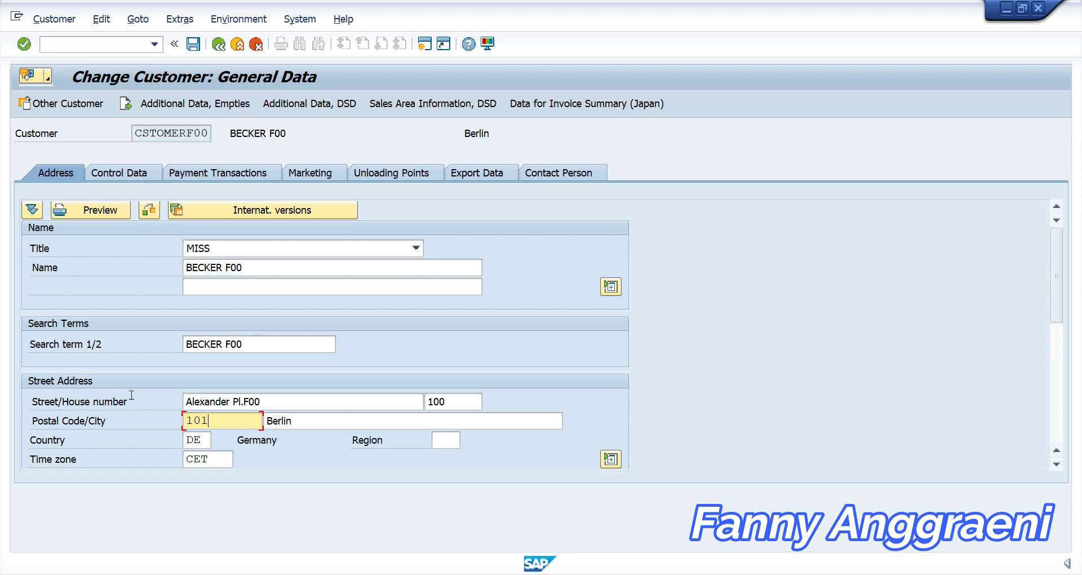
text(00)
Set Region to 09 (Bavaria) from the value help and save the customer
click(444, 436)
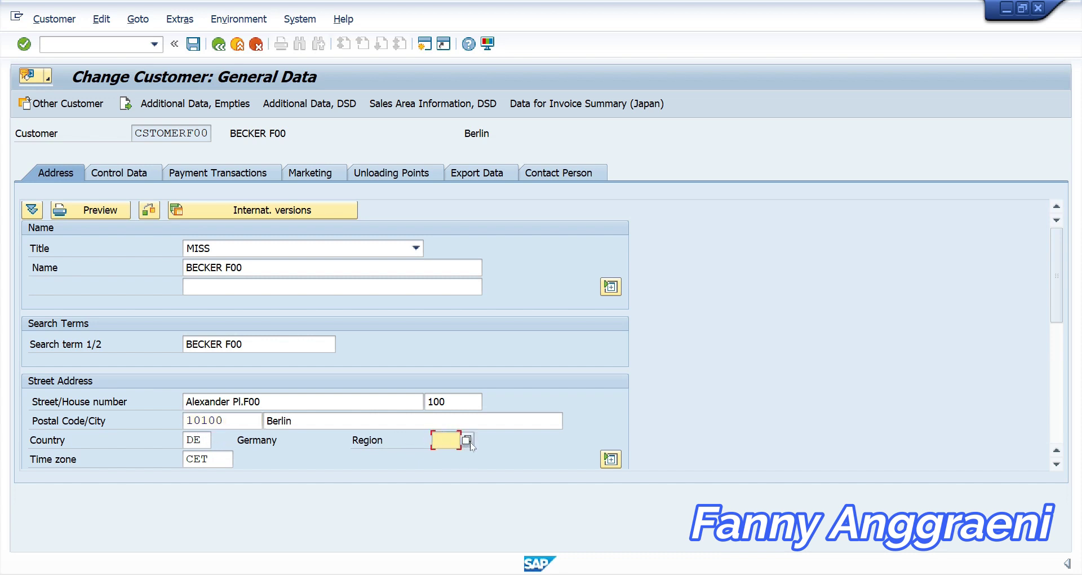
click(467, 440)
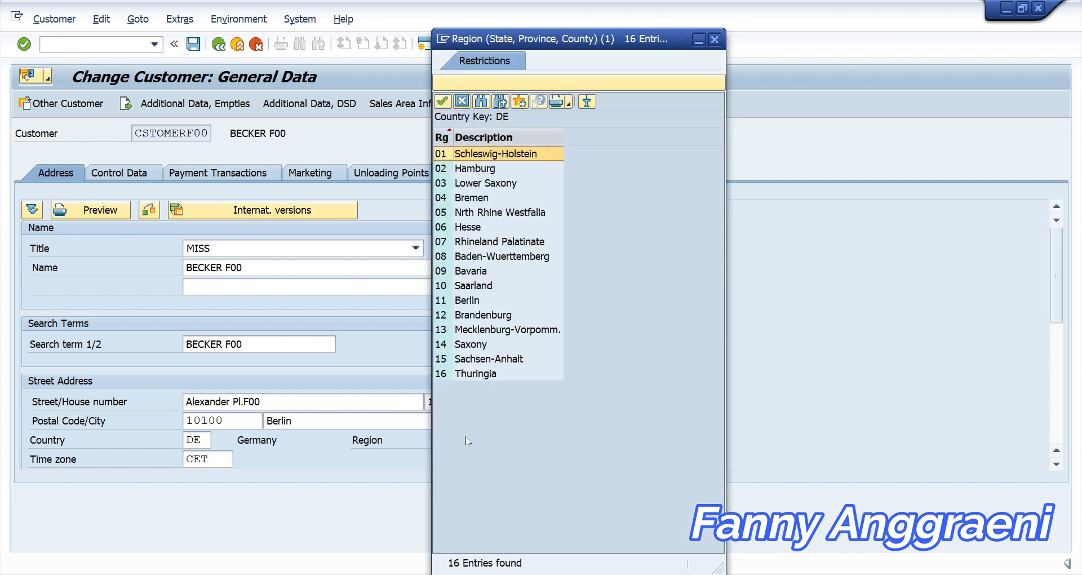
click(442, 271)
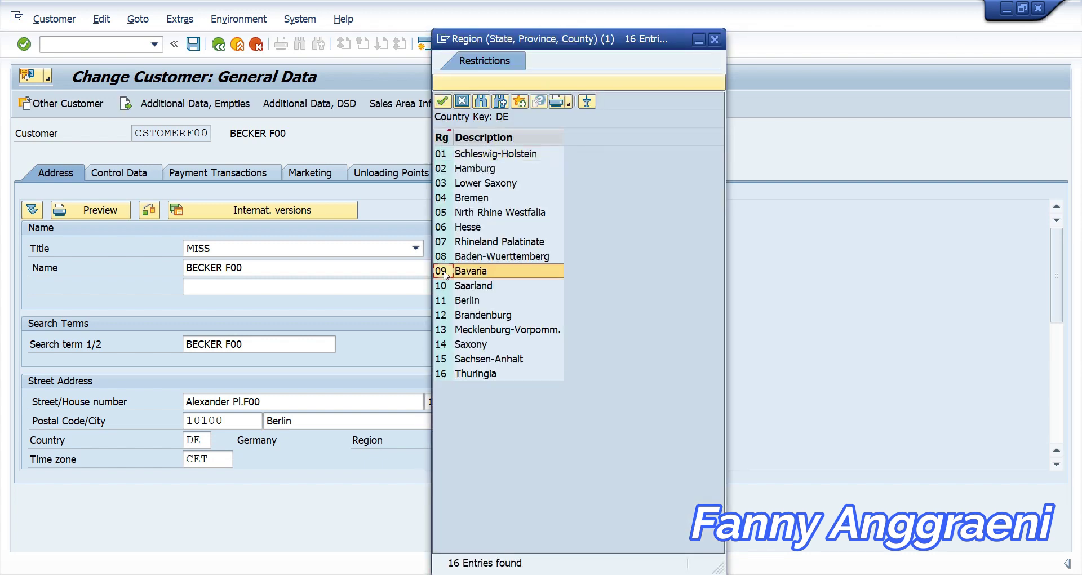
double_click(442, 271)
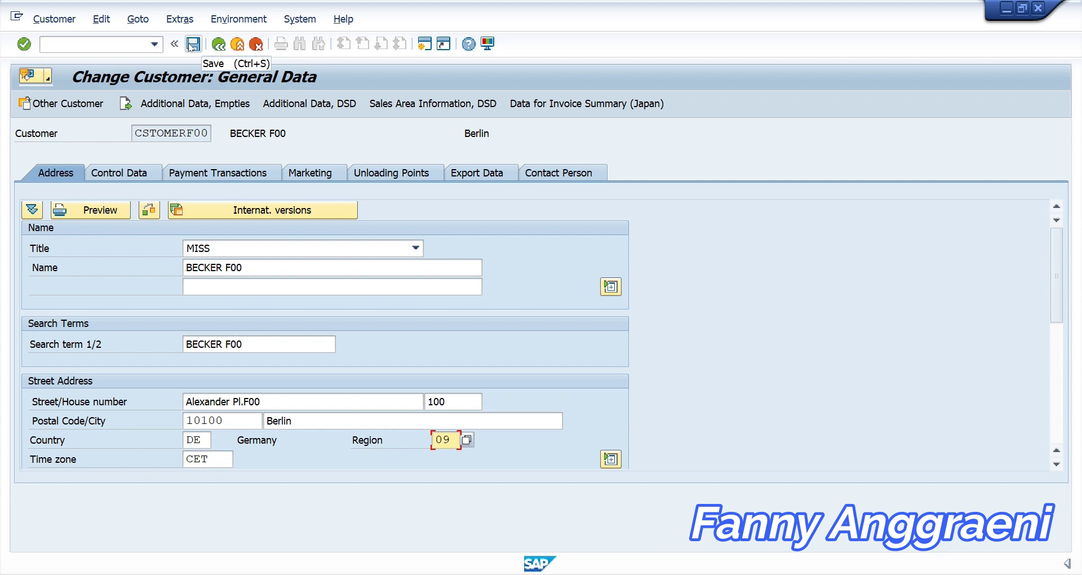
click(192, 44)
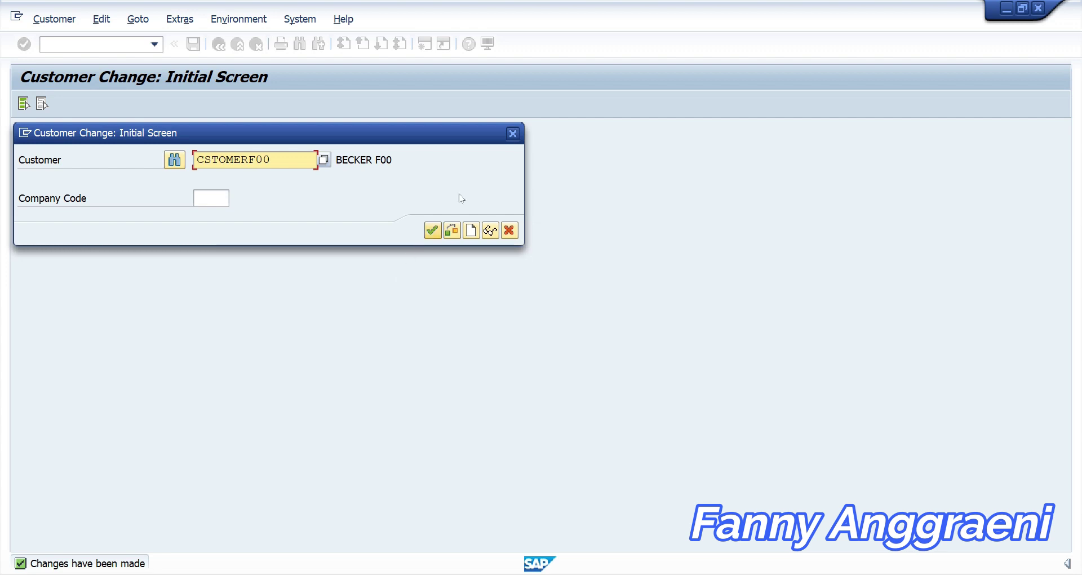
Close the Customer Change dialog and launch FD04 Display Changes from the Easy Access menu
click(512, 135)
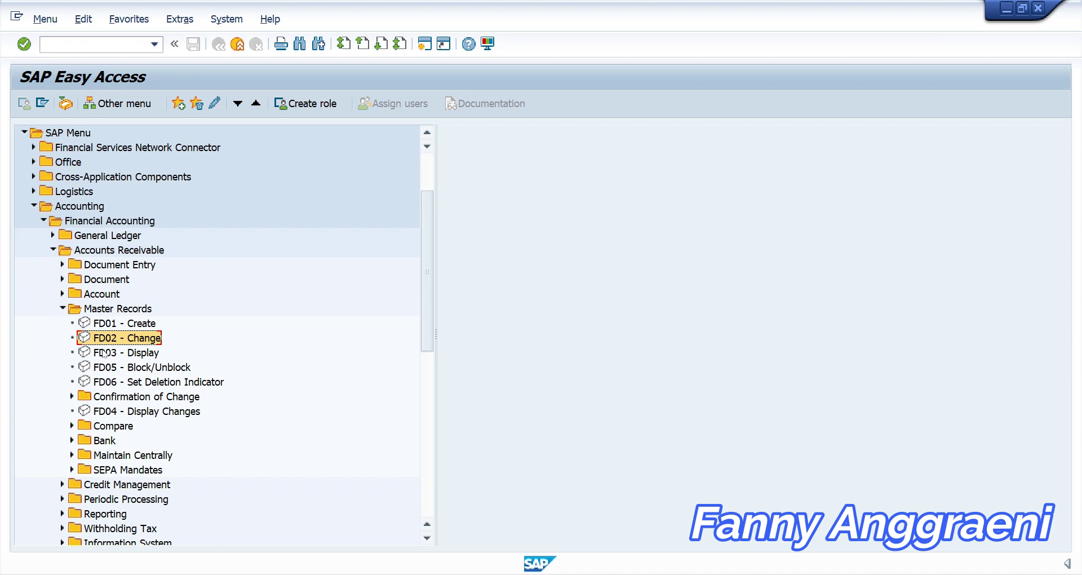
click(95, 416)
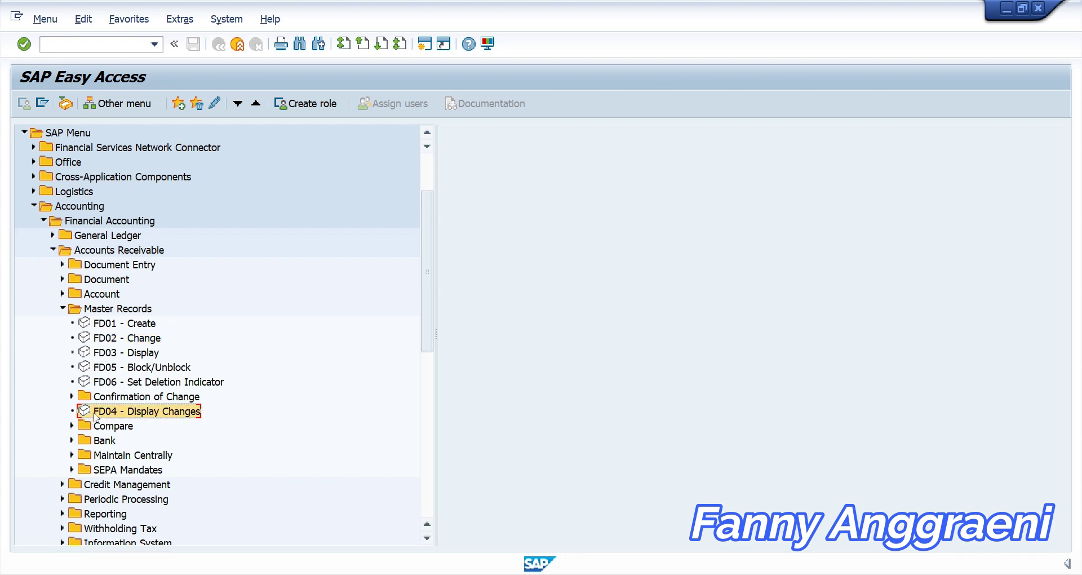
double_click(146, 416)
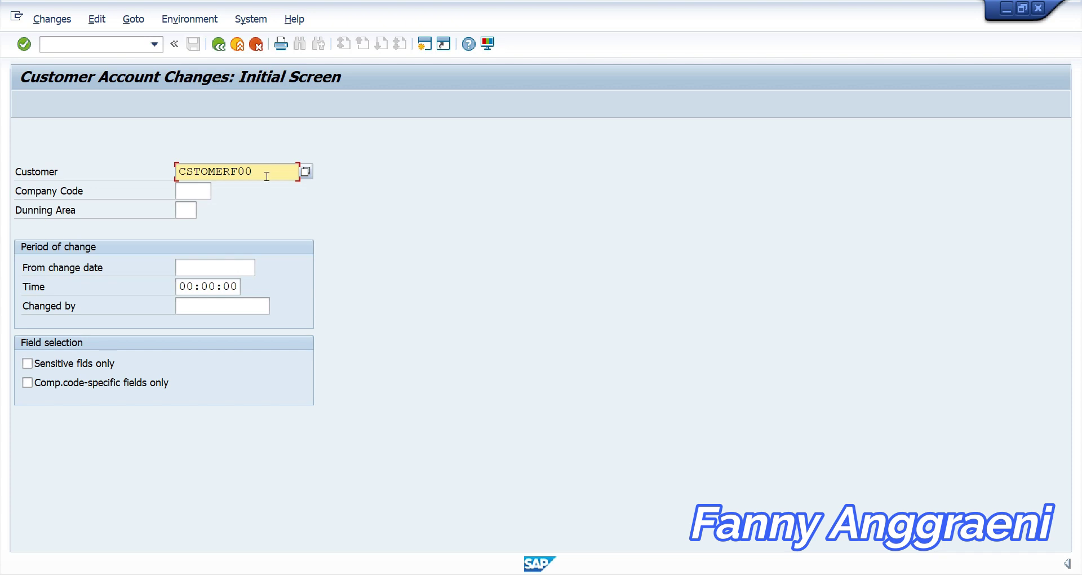
Enter company code 1000 for CSTOMERF00 and show its Changed Fields list
drag(266, 176, 176, 171)
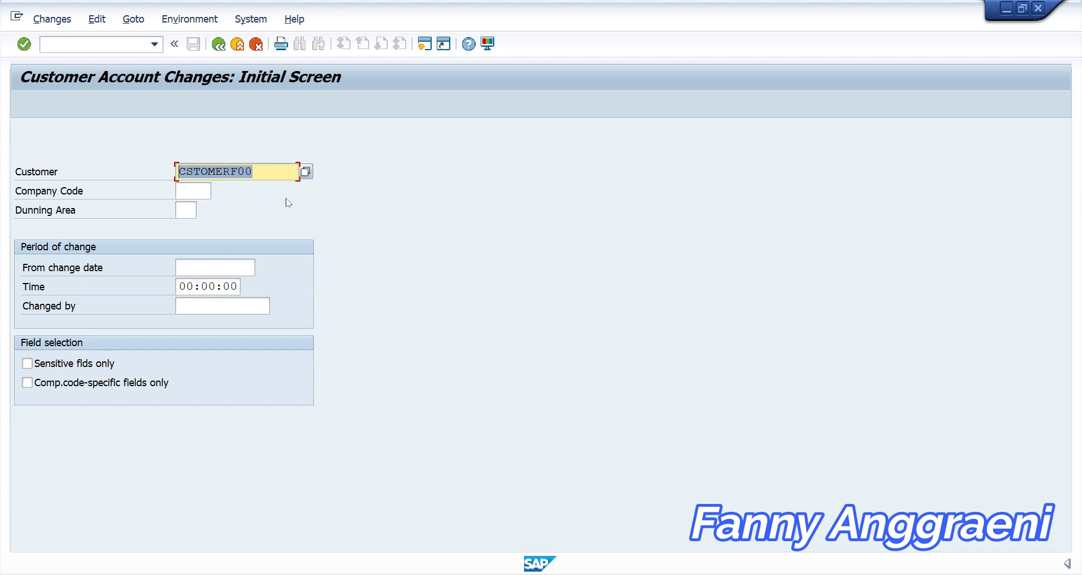
click(198, 191)
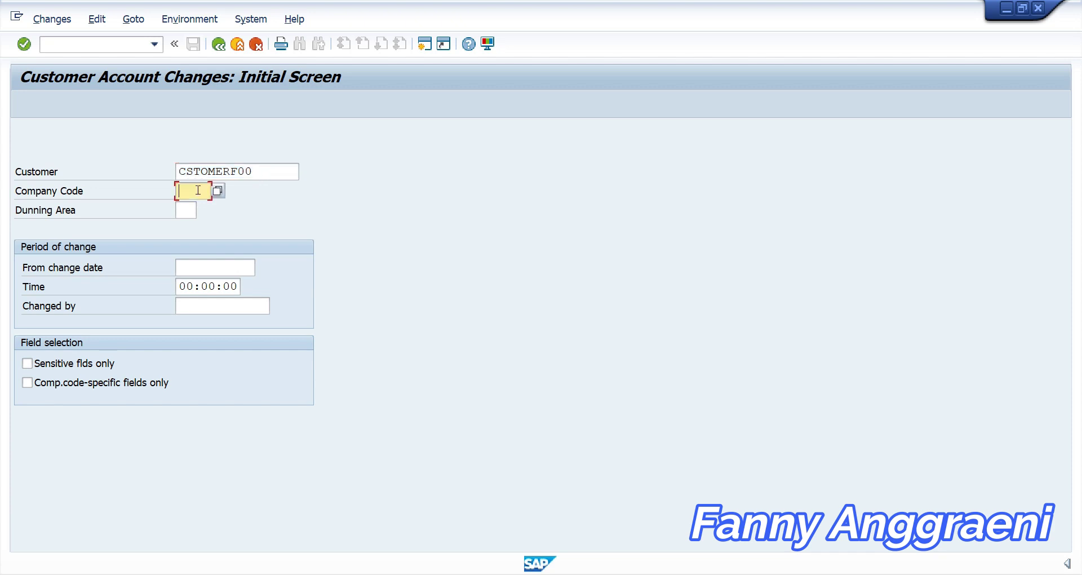
text(1000)
key(Return)
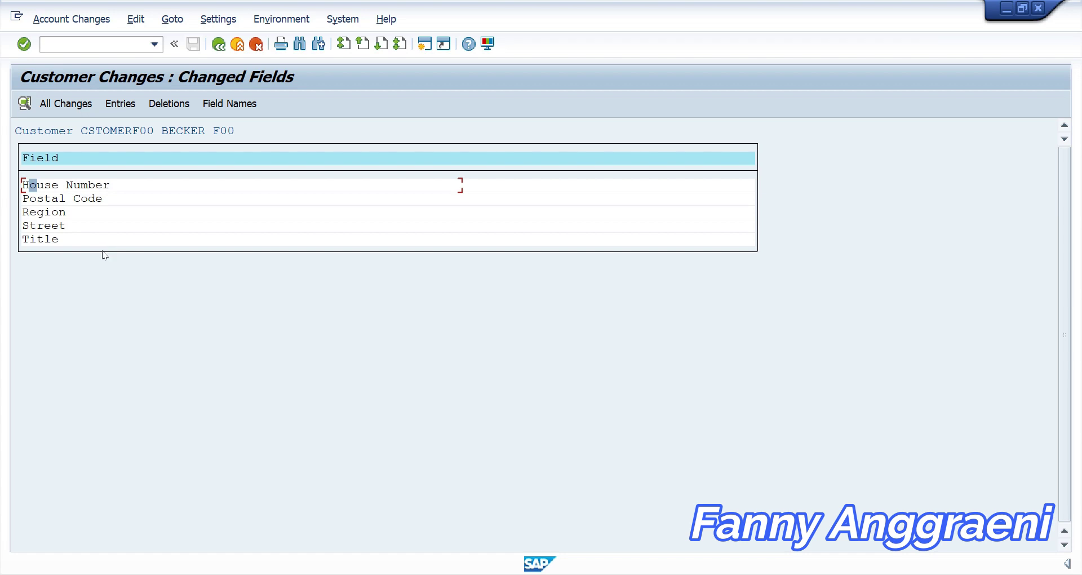
View the Postal Code change overview (13400 to 10100), then cancel back to the initial screen
click(89, 201)
click(114, 204)
double_click(113, 201)
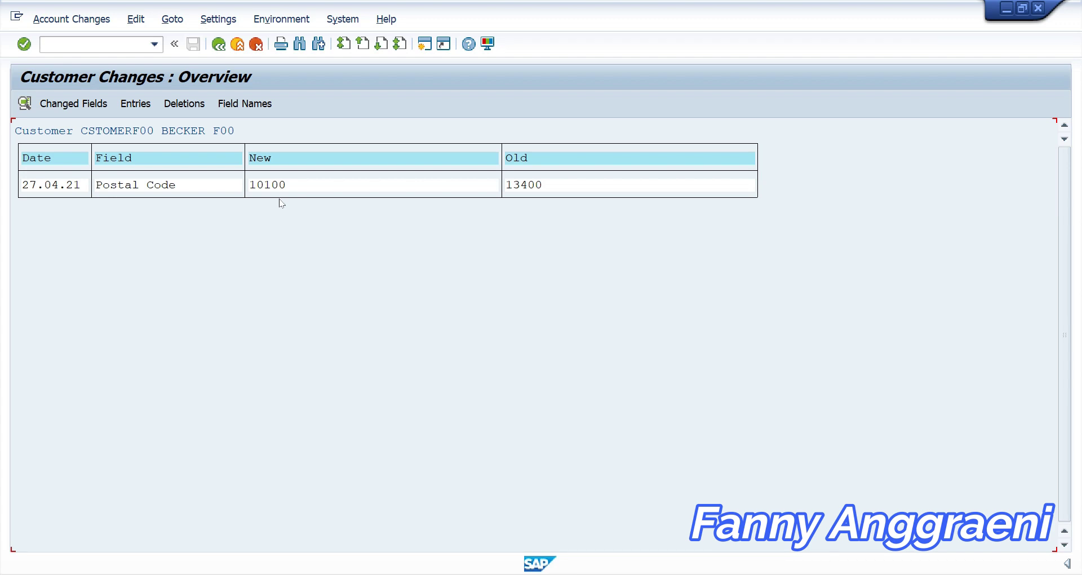
click(256, 45)
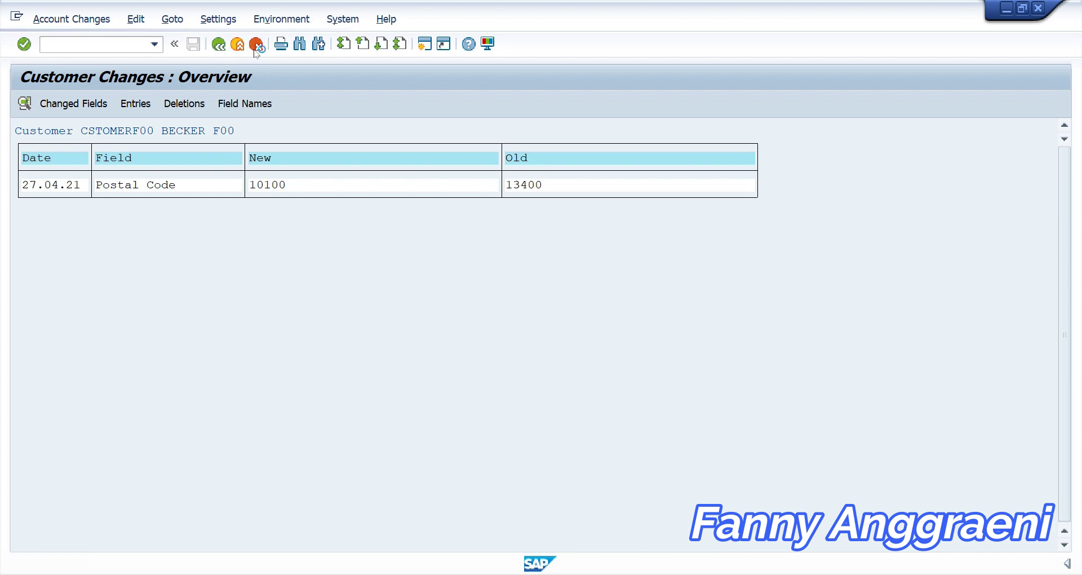
click(198, 190)
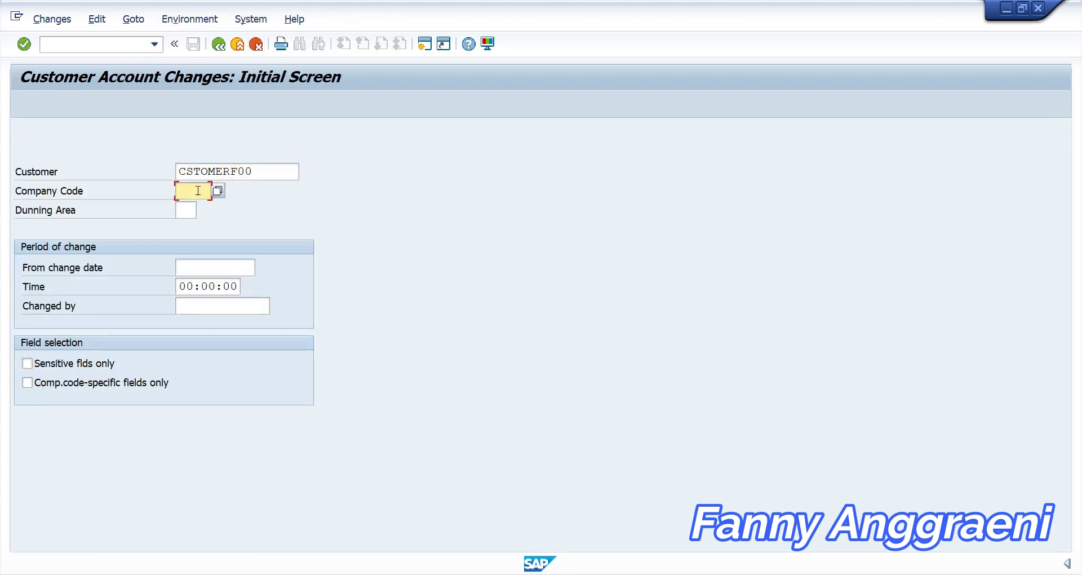
Enter company code 1000 again to redisplay the Changed Fields list
text(1000)
key(Return)
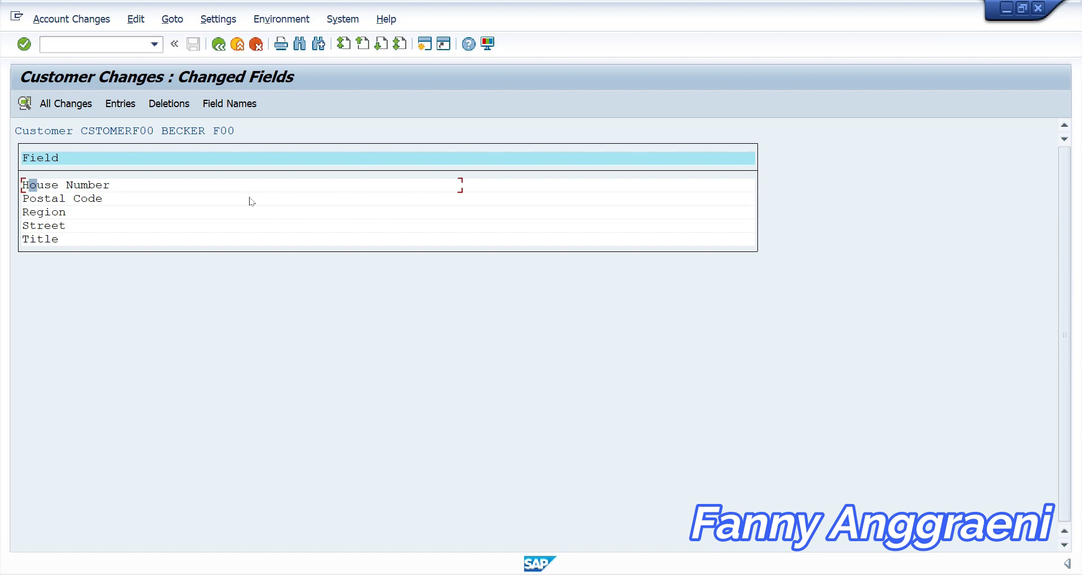
Open the Postal Code change details, then exit with /n to SAP Easy Access
double_click(251, 201)
click(72, 44)
text(/n)
key(Return)
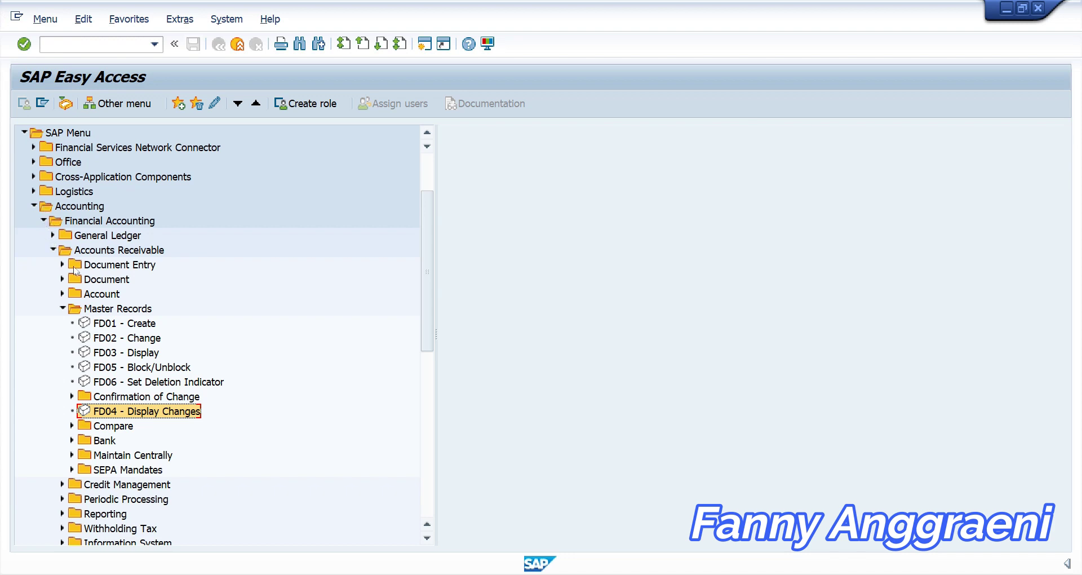
Run report S_ALR_87012182 Display Changes to Customers from Information System > Reports > Master Data
click(63, 308)
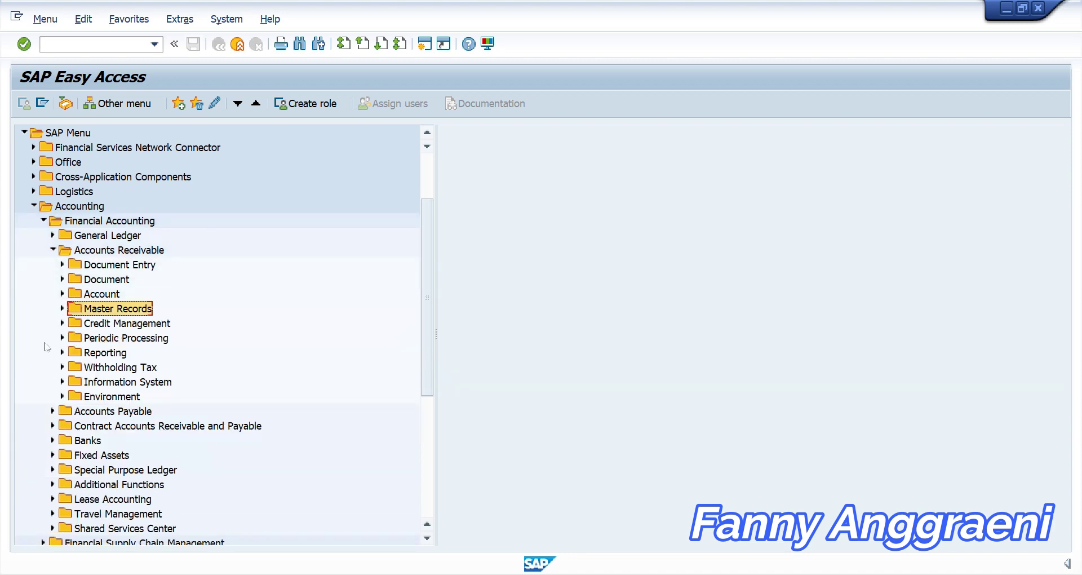
click(63, 381)
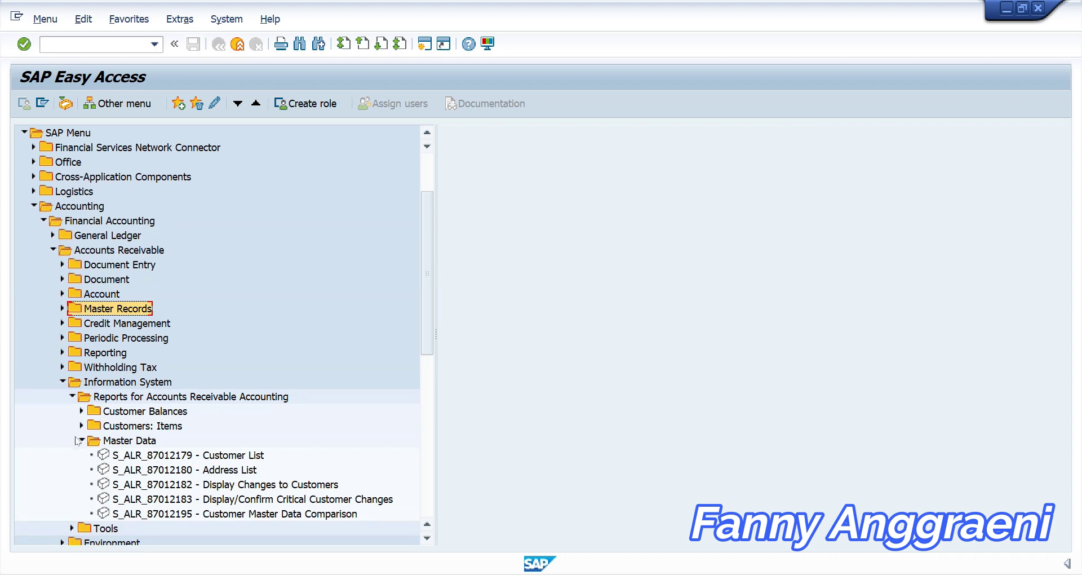
click(143, 490)
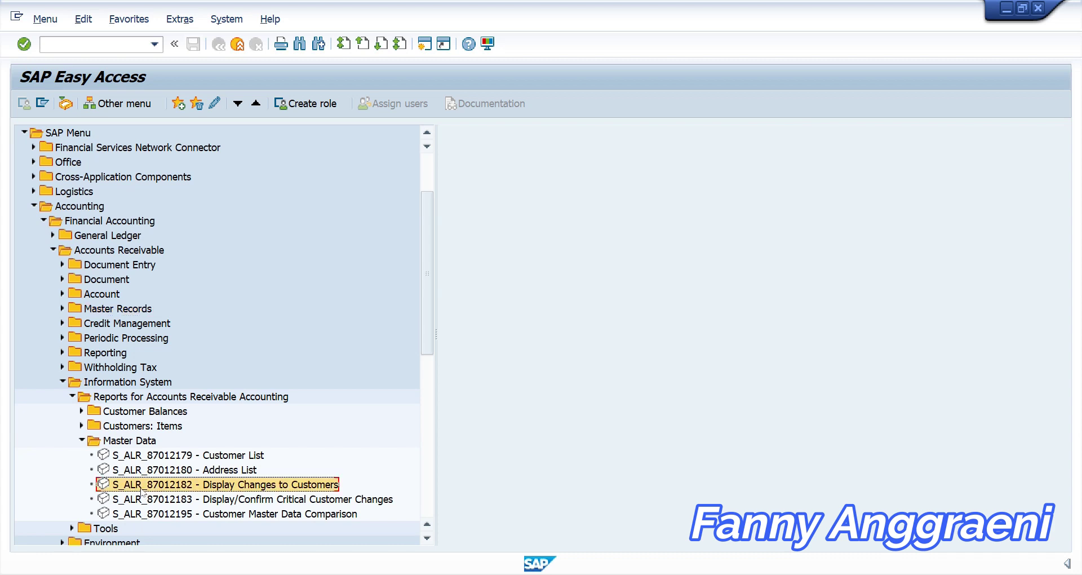
double_click(141, 491)
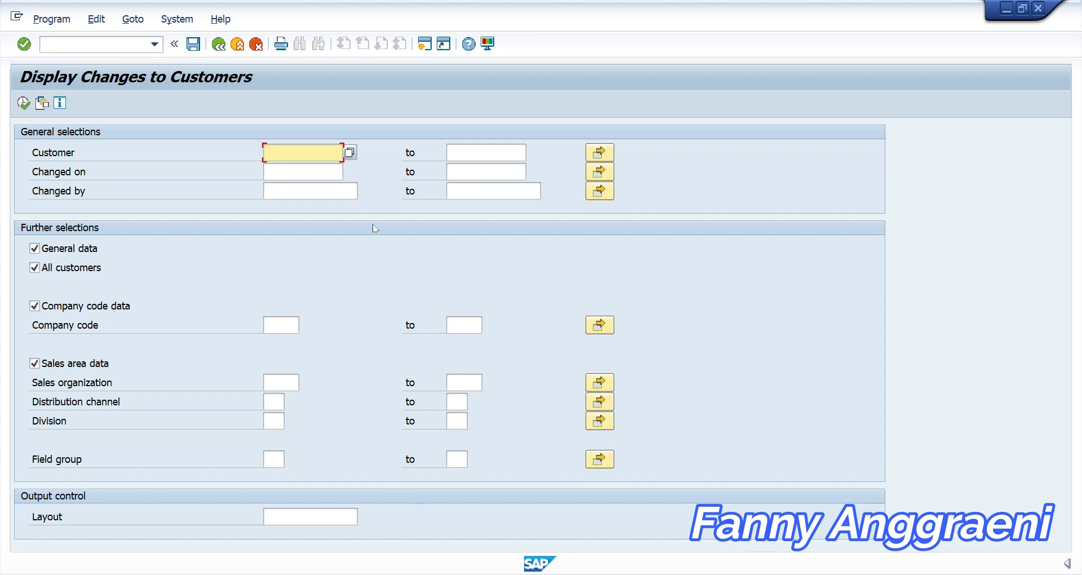
Enter 27.04.2021 as the Changed on date range and execute the customer change report
click(319, 171)
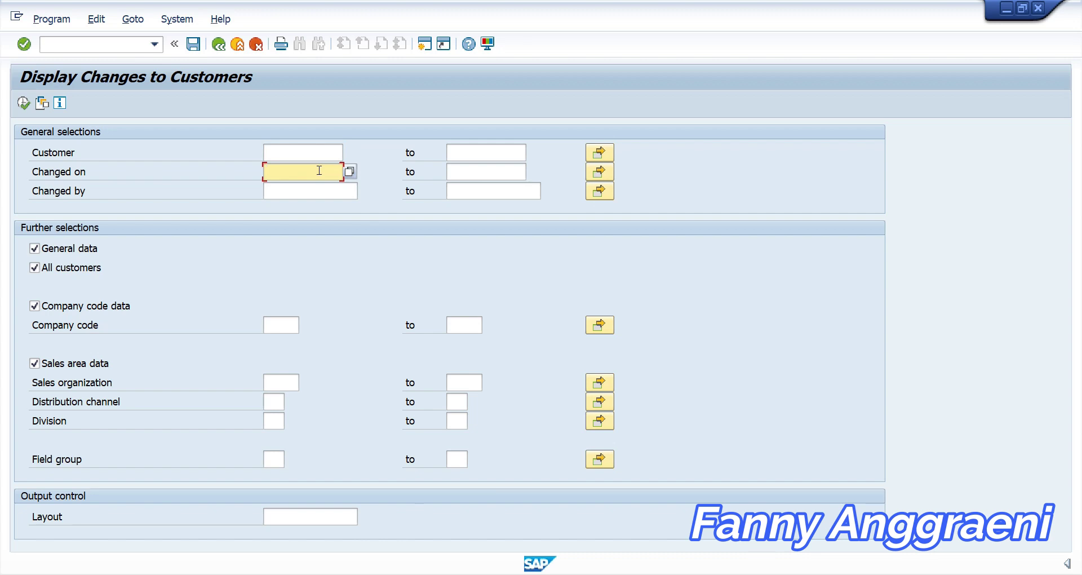
text(27.04.2021)
key(Tab)
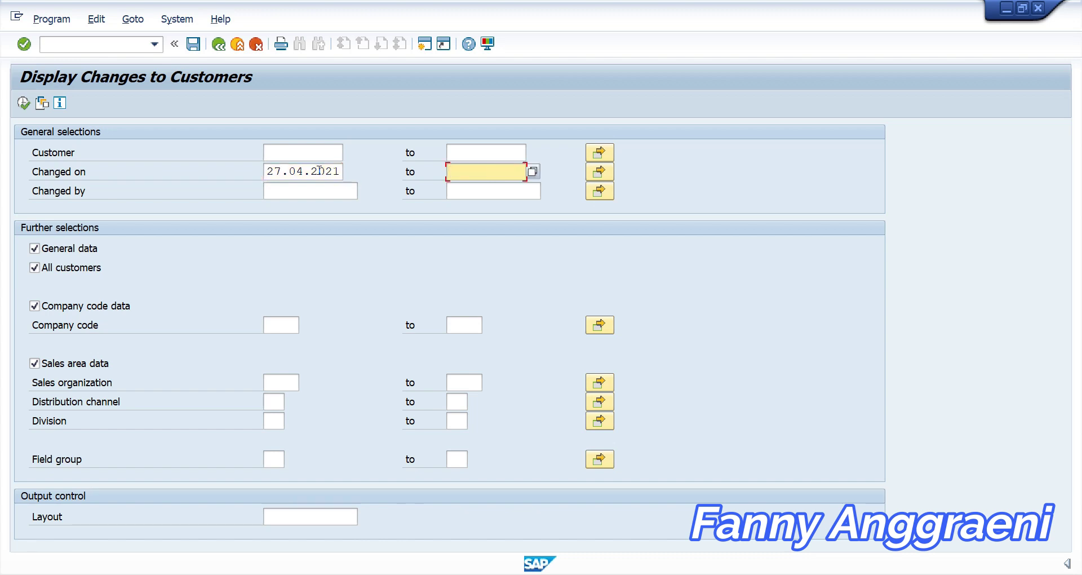
text(27.04.2021)
click(24, 103)
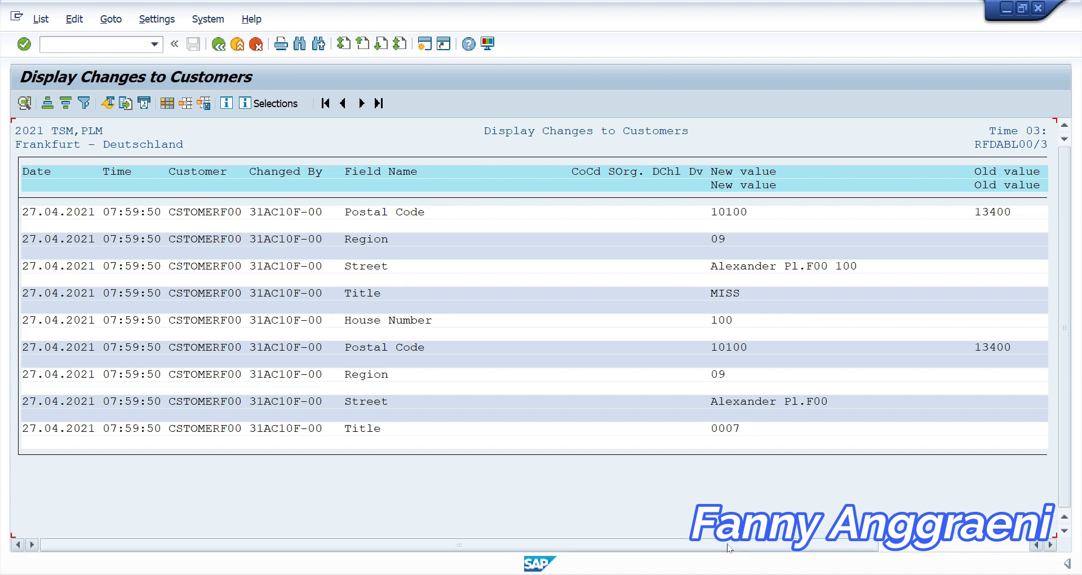
Scroll through CSTOMERF00's address changes, then exit to the Easy Access menu with /n
drag(741, 544, 852, 542)
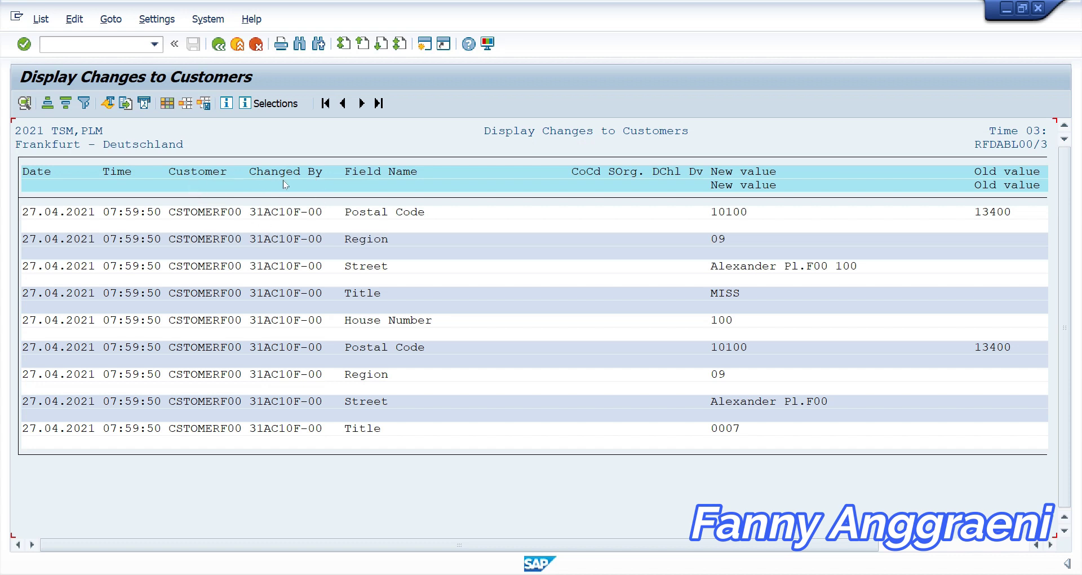
click(84, 45)
text(/n)
key(Return)
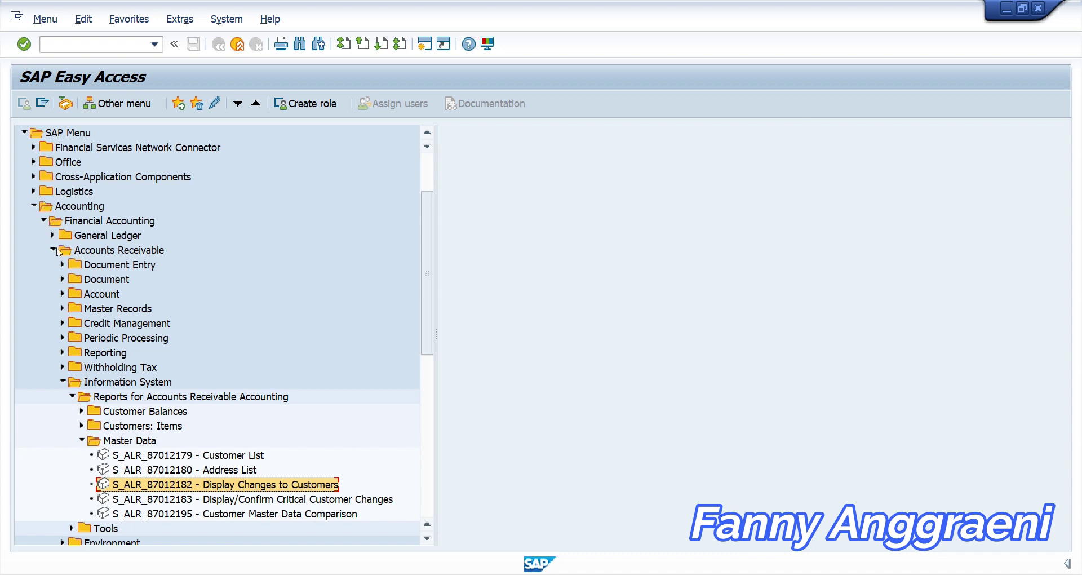
Expand Accounts Receivable > Master Records in the menu tree and launch FD01 - Create
click(62, 381)
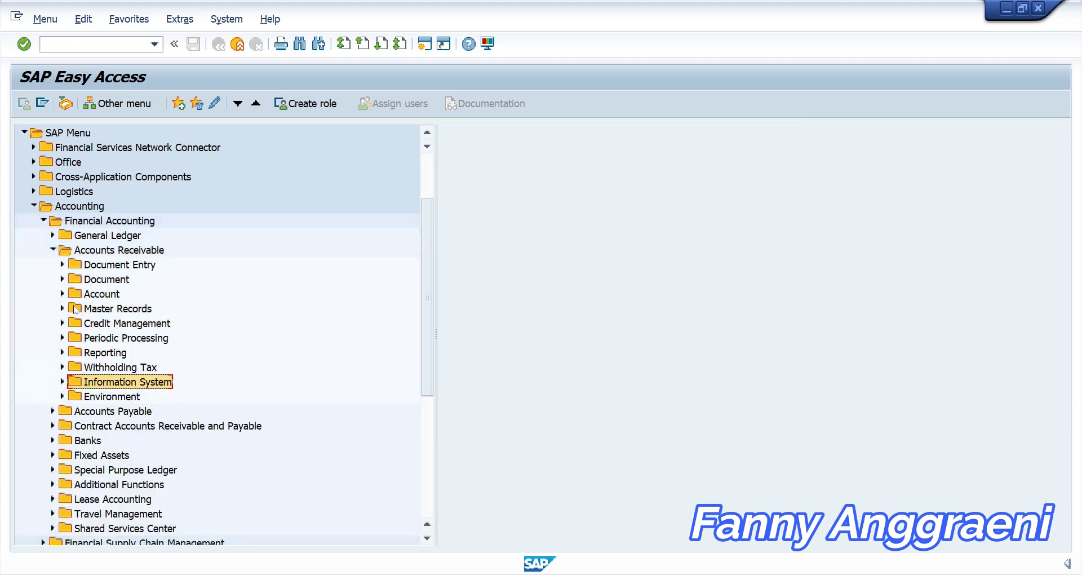
click(62, 308)
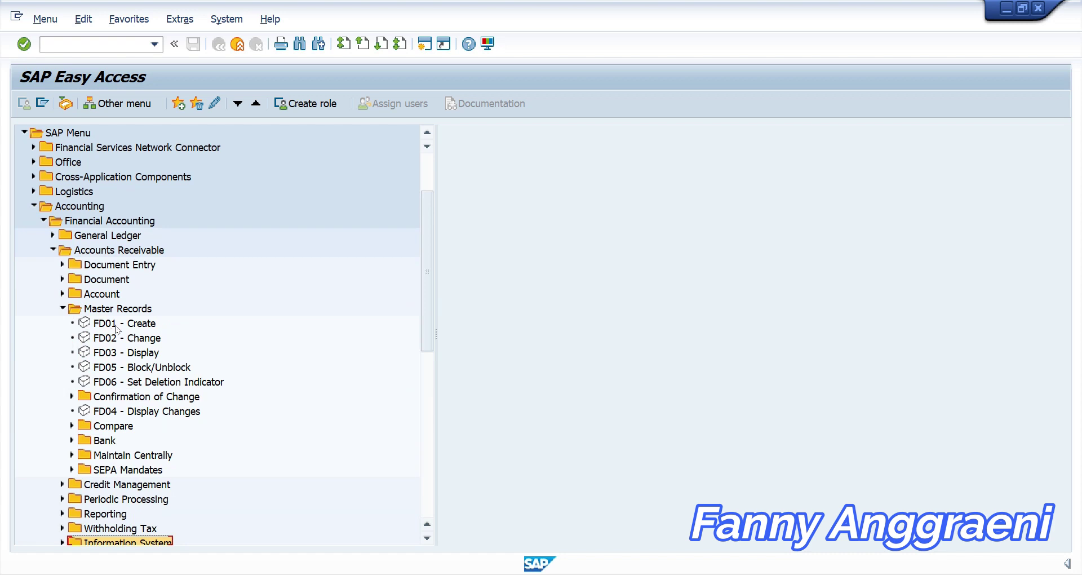
double_click(116, 326)
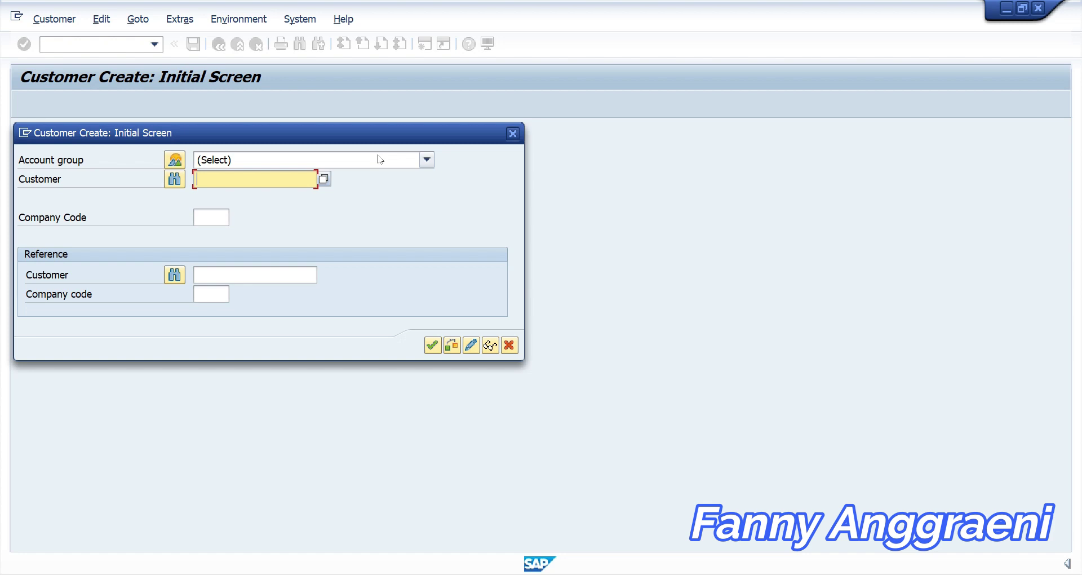
Start customer NEWF00 in company code 1000 with reference customer CSTOMERF00 in company code 1000
text(NEWF00)
click(203, 223)
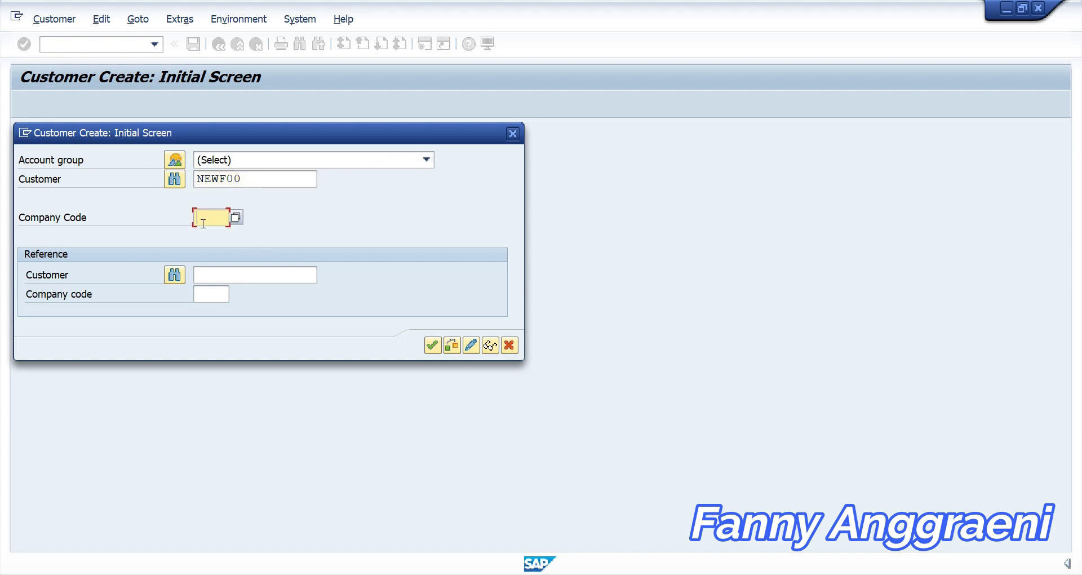
text(1000)
click(273, 275)
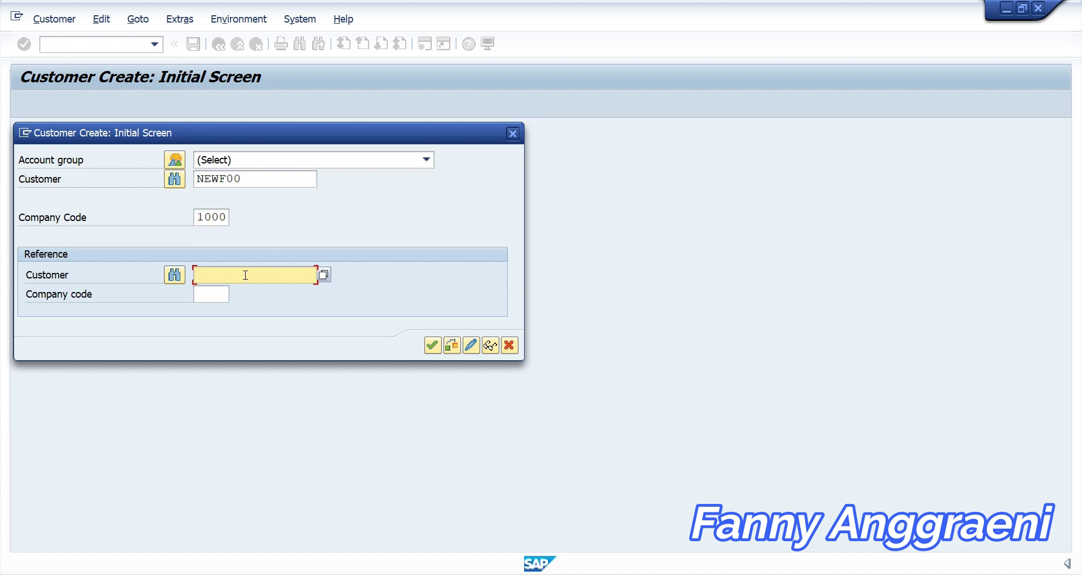
text(CSTOMERF00)
click(220, 292)
text(1000)
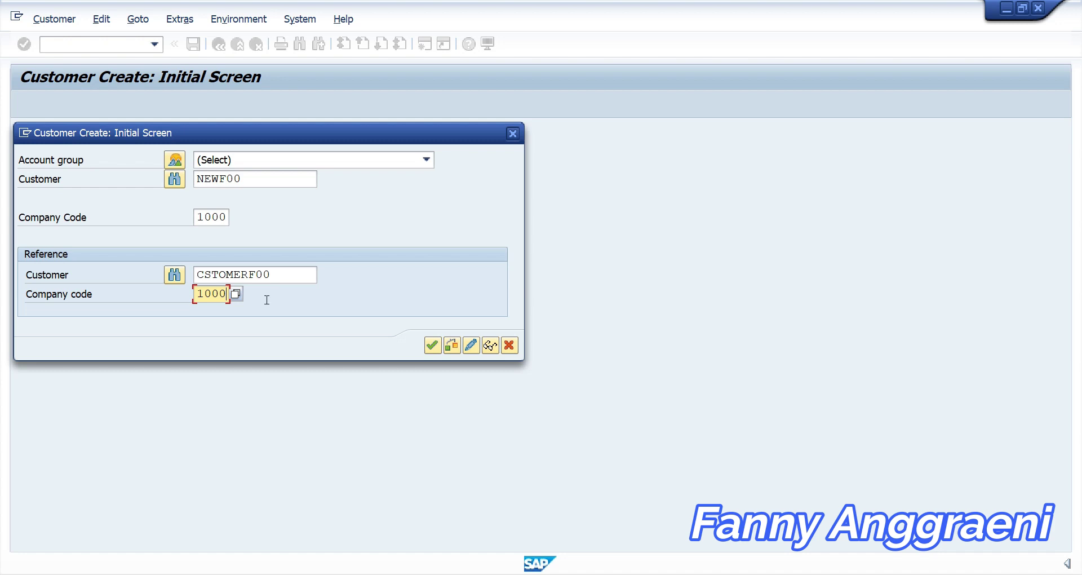
click(433, 344)
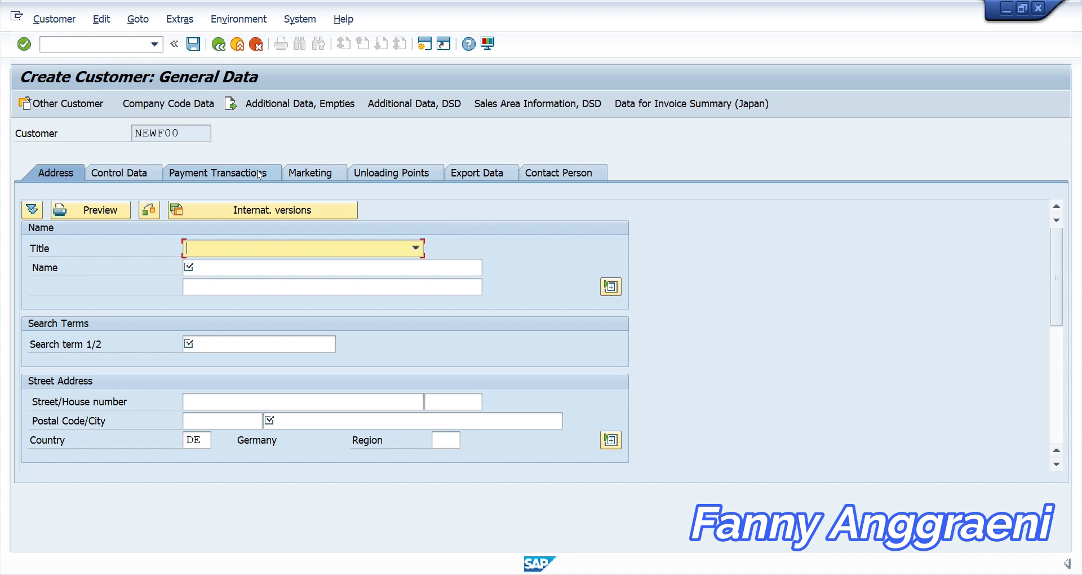
On the Address tab, enter title MISS, the customer's name and search term GroupF00
click(269, 251)
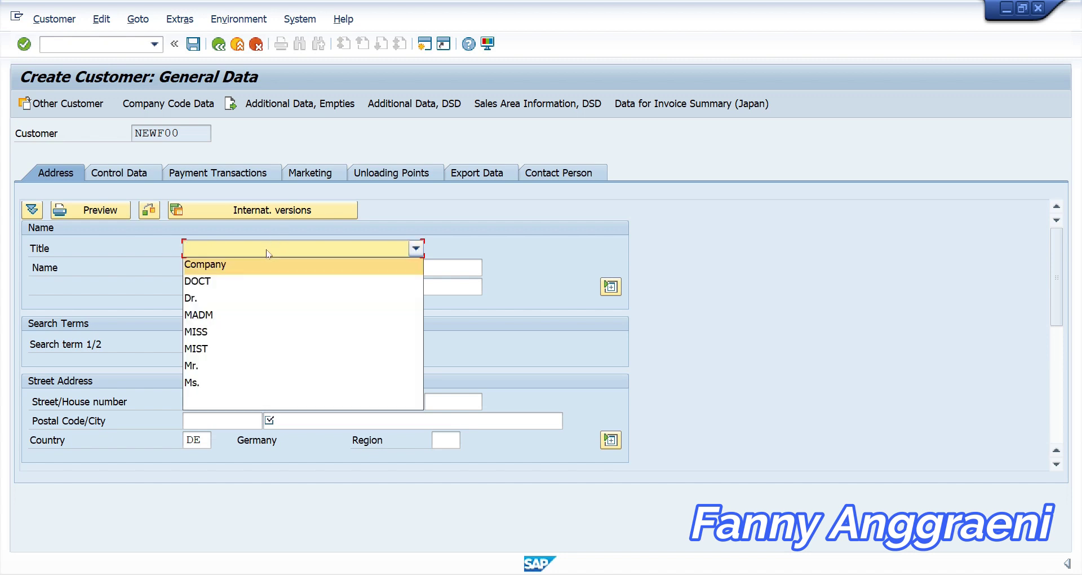
click(254, 330)
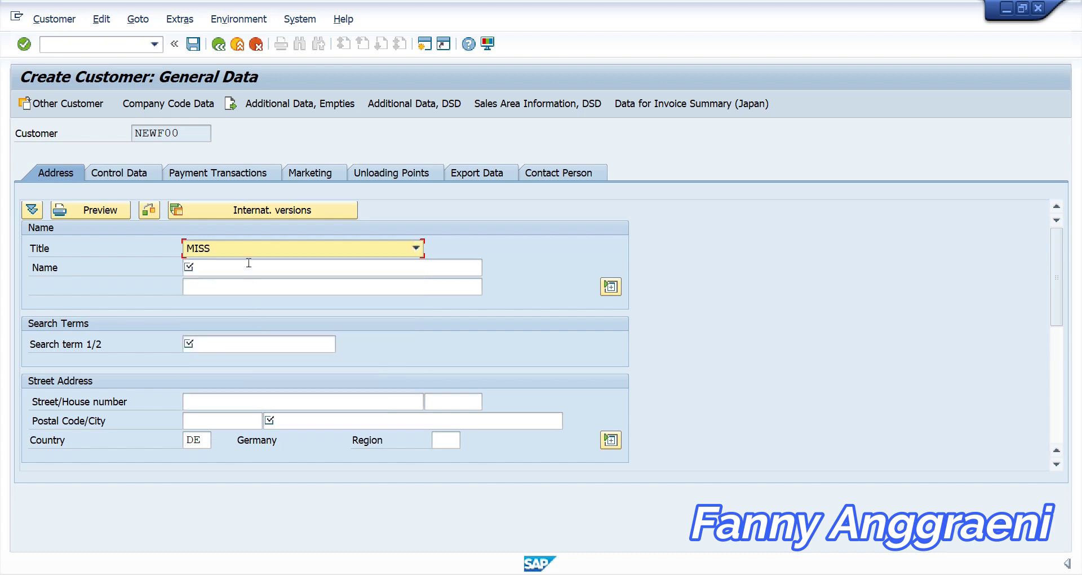
click(248, 266)
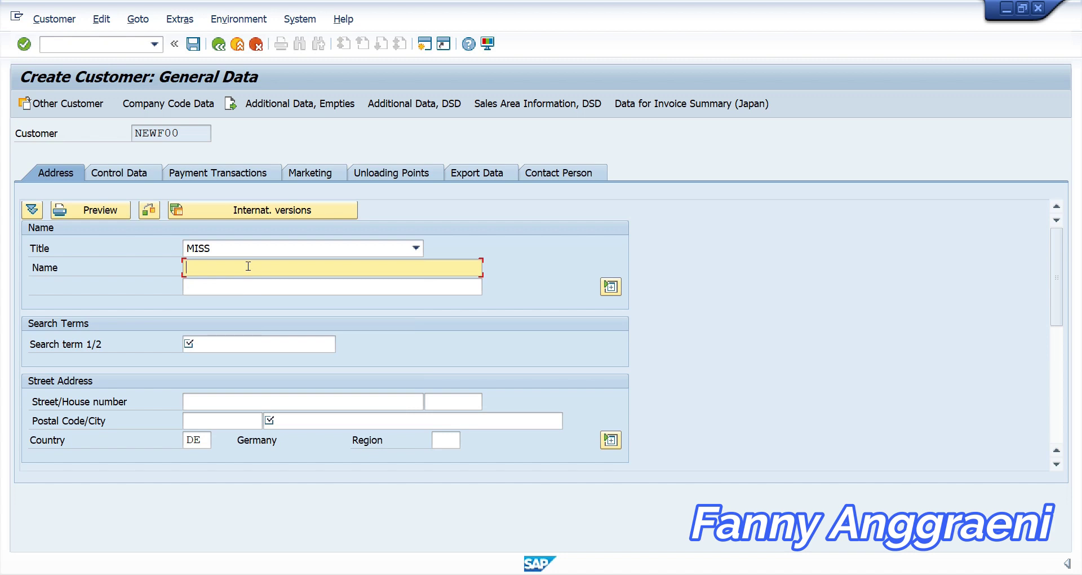
click(251, 344)
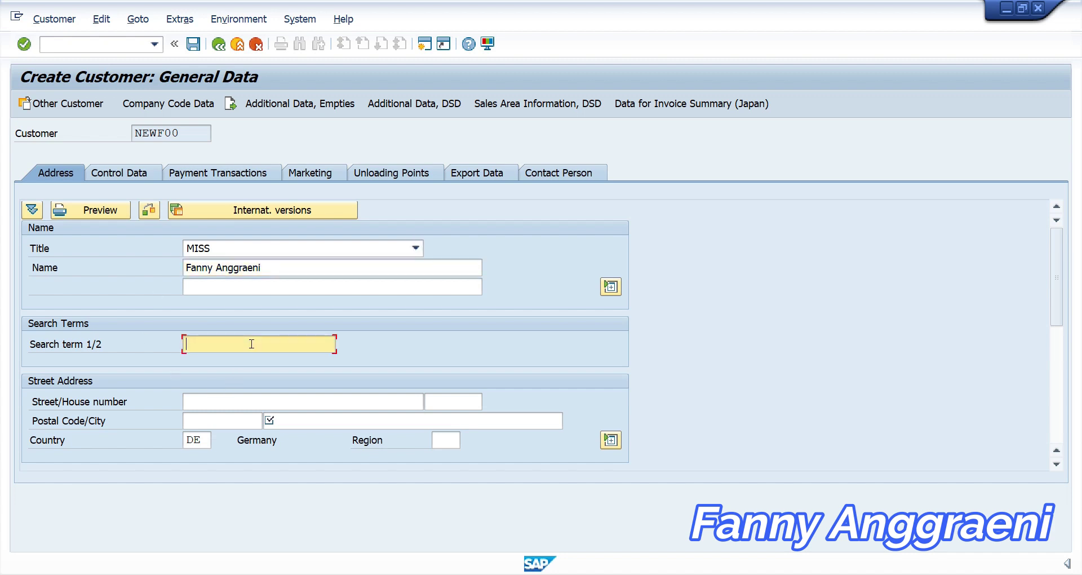
text(GroupF00)
click(235, 400)
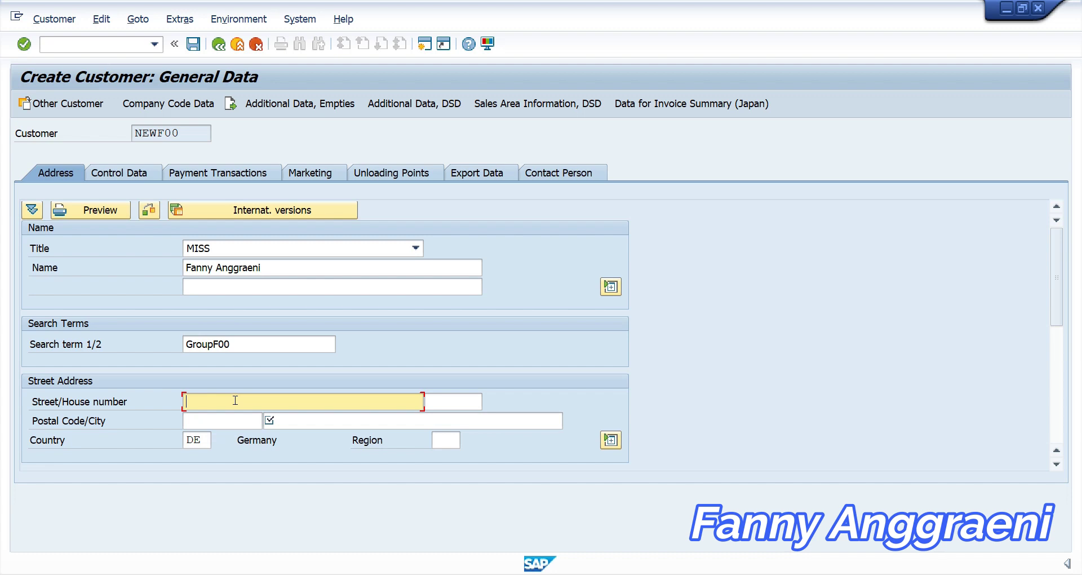
Enter street 'Jl. Kyai Tapa', house number 20, postal code 12345 and the suggested city
key(Tab)
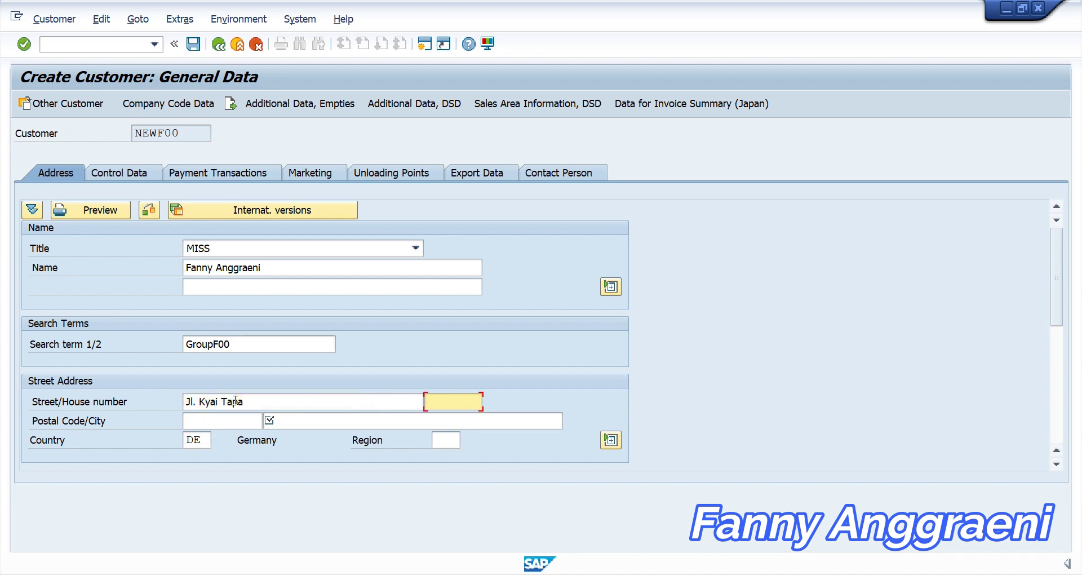
click(188, 420)
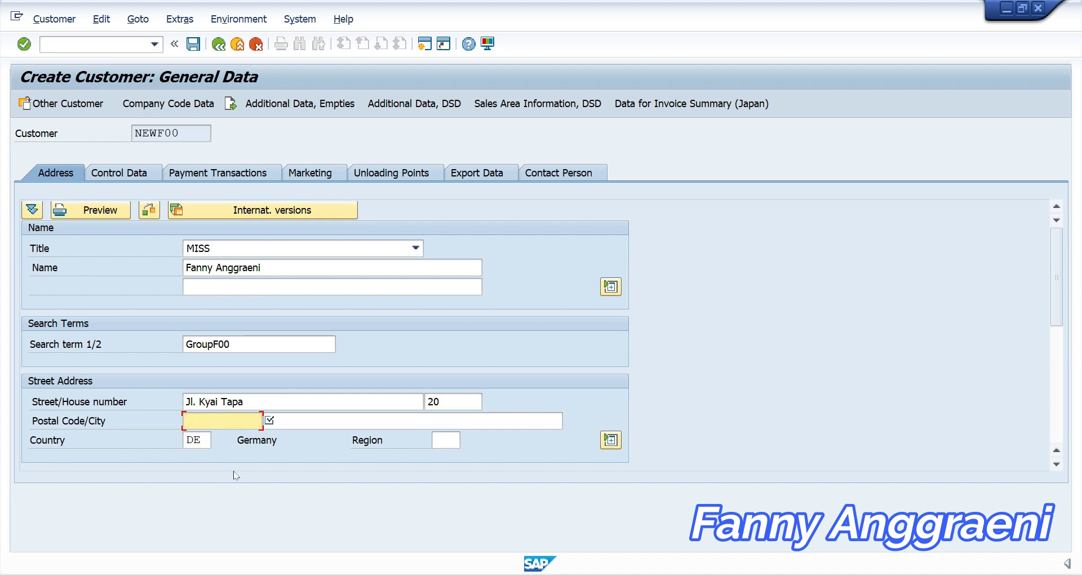
text(12345)
click(302, 425)
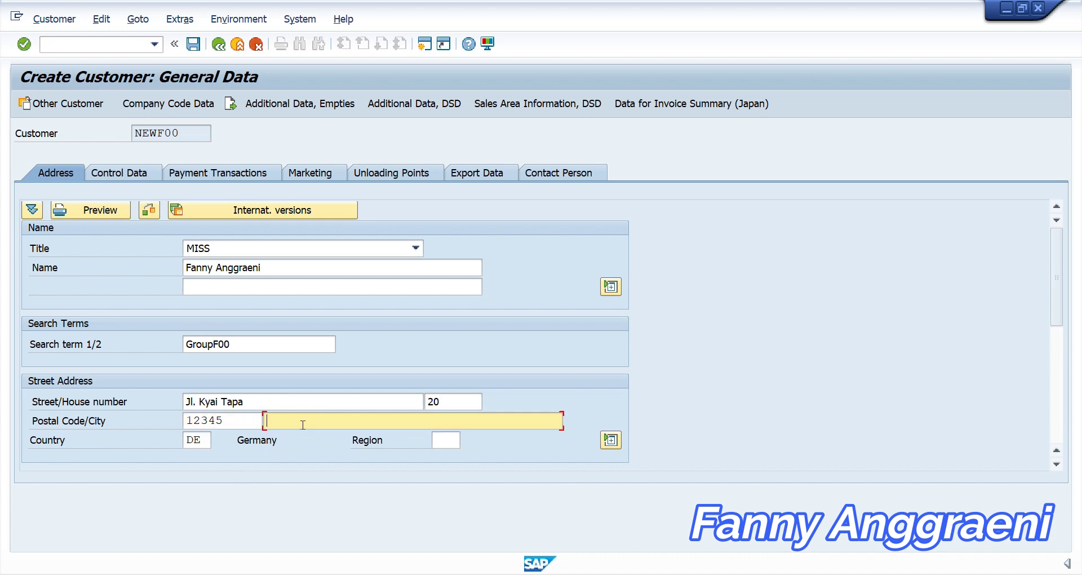
text(J)
key(Down)
key(Return)
Set the region to 16 Thuringia from the region list
click(450, 442)
click(466, 440)
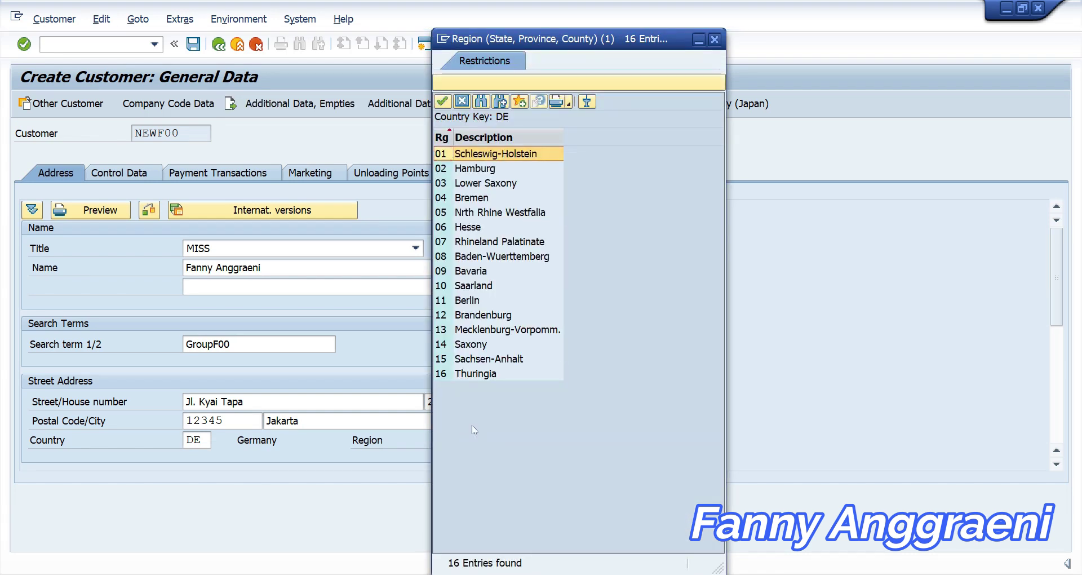
double_click(454, 376)
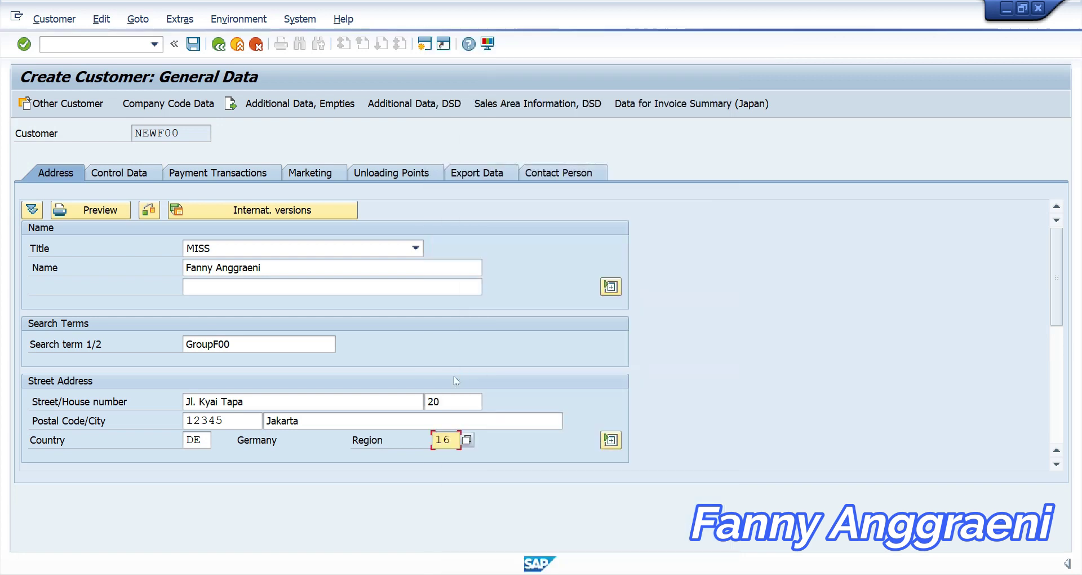
drag(1056, 287, 1043, 424)
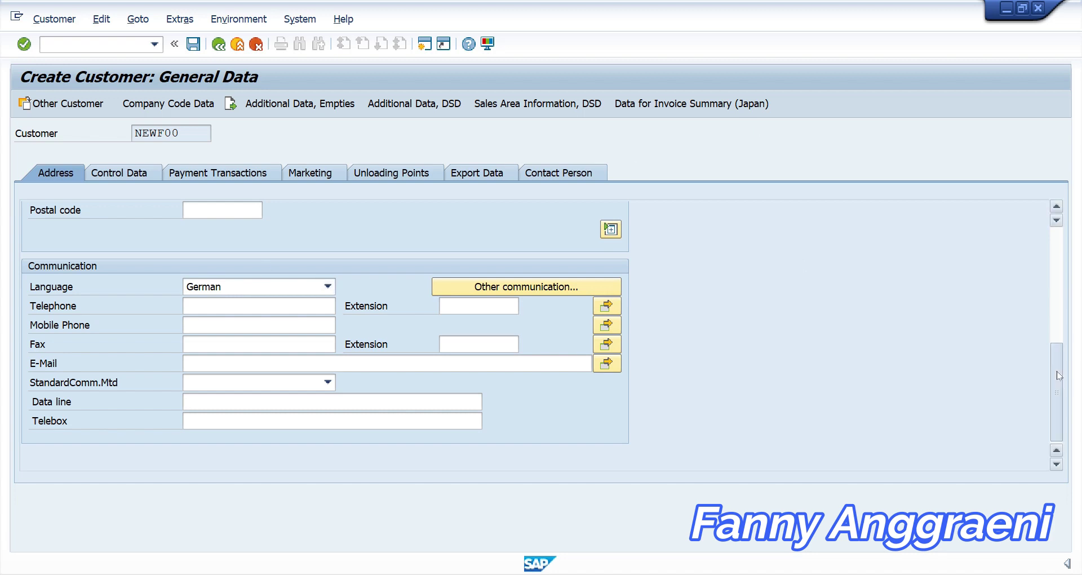
drag(1057, 371, 1056, 255)
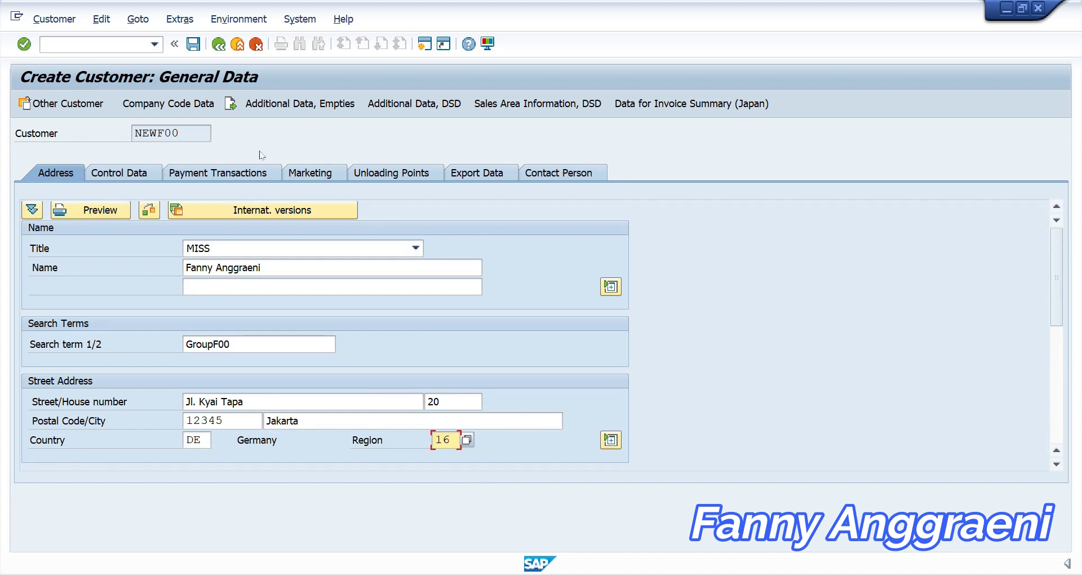
In Company Code Data, set reconciliation account 140000 Trade Receivables - domestic
click(182, 107)
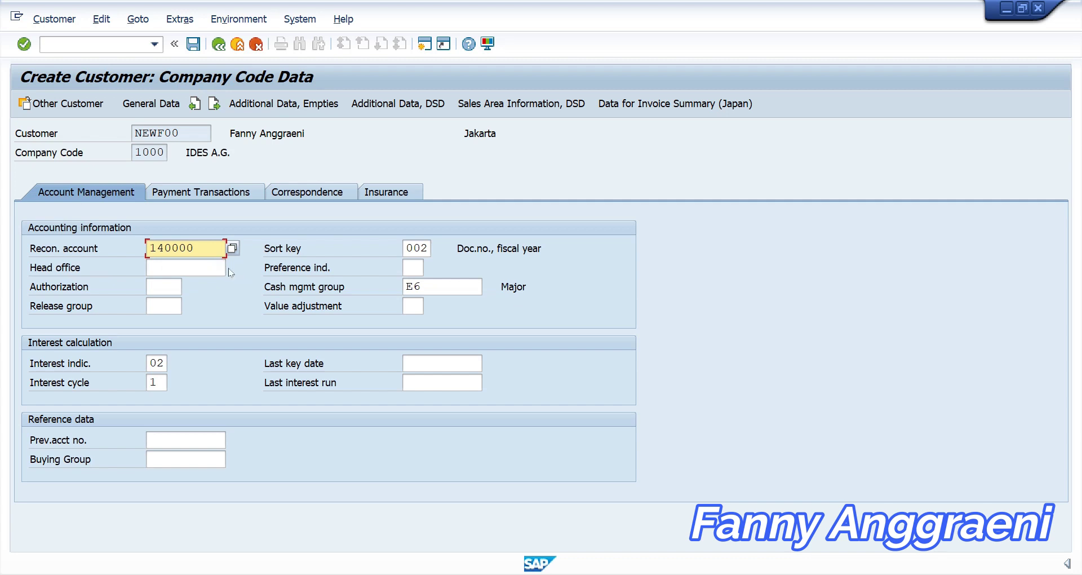
click(183, 254)
click(232, 248)
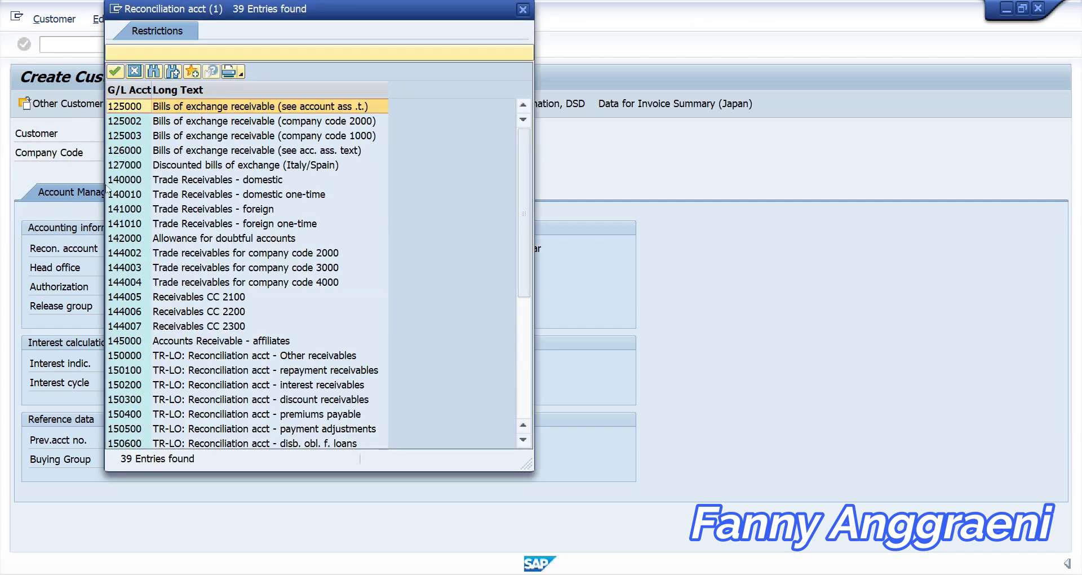
click(120, 181)
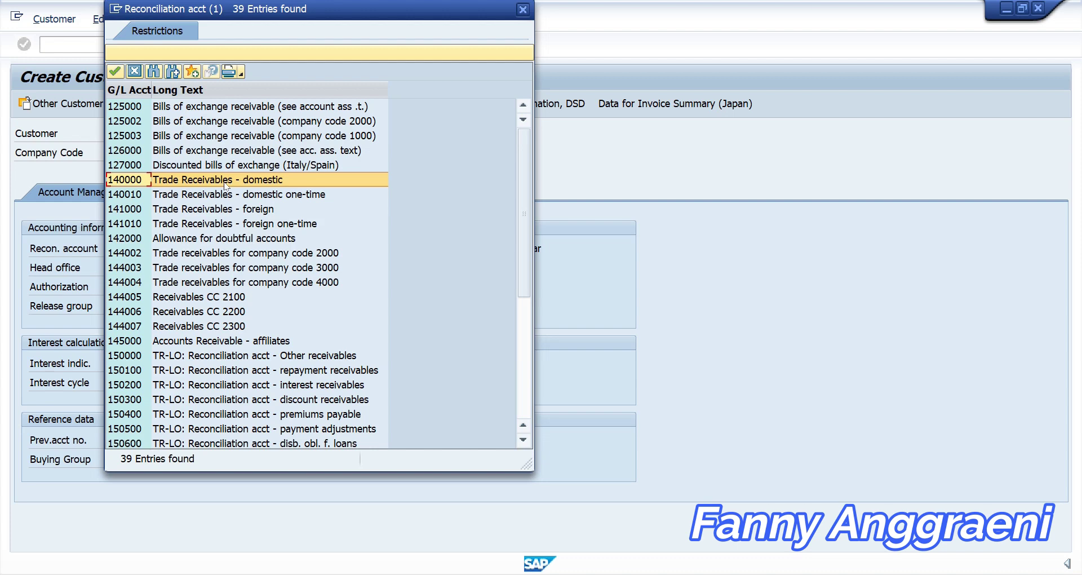
double_click(225, 185)
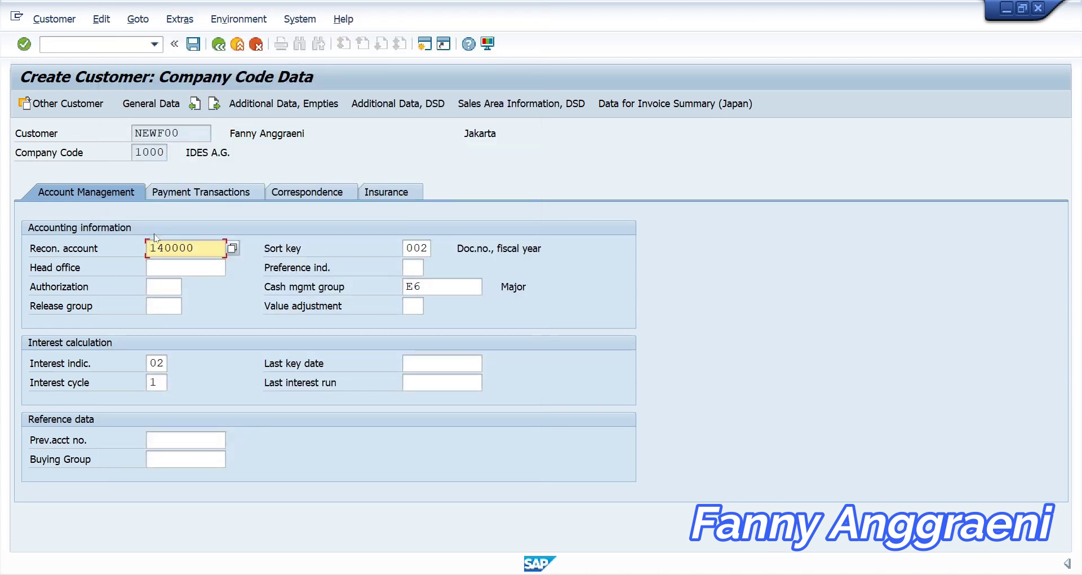
click(180, 192)
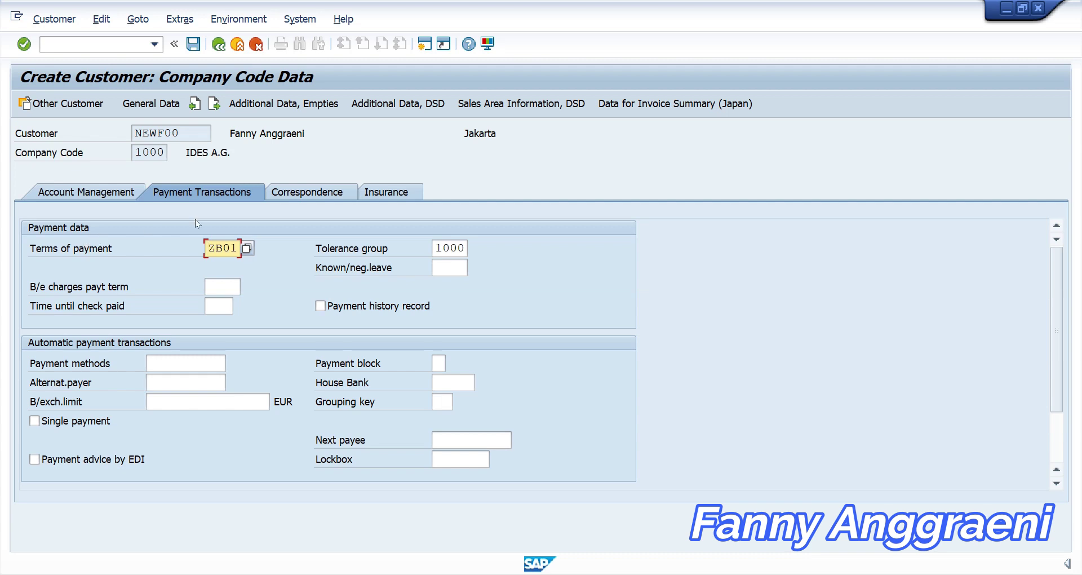
Set terms of payment 0001, save customer NEWF00, and close back to Easy Access
click(246, 248)
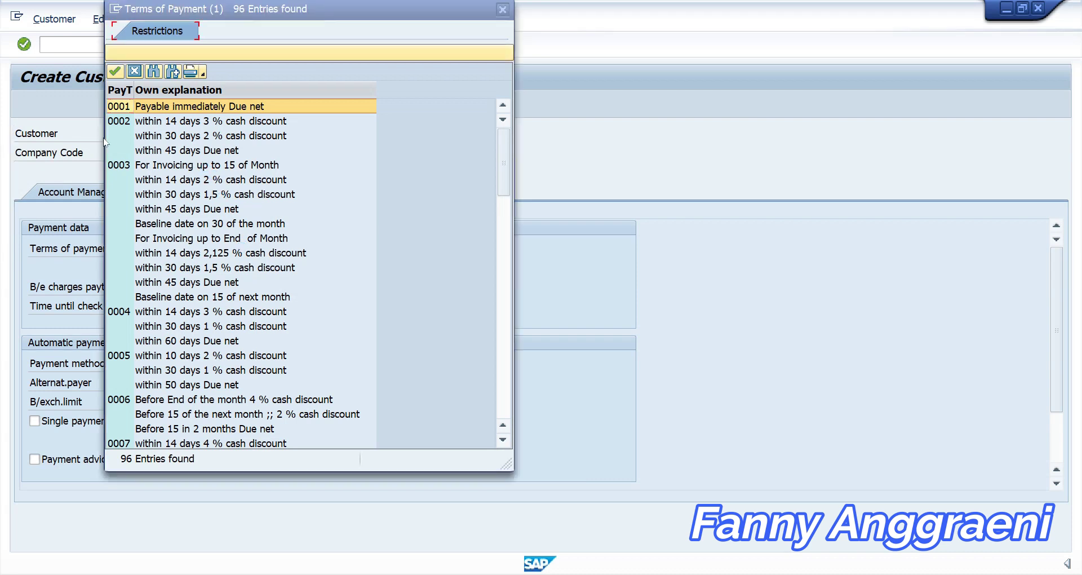
double_click(124, 107)
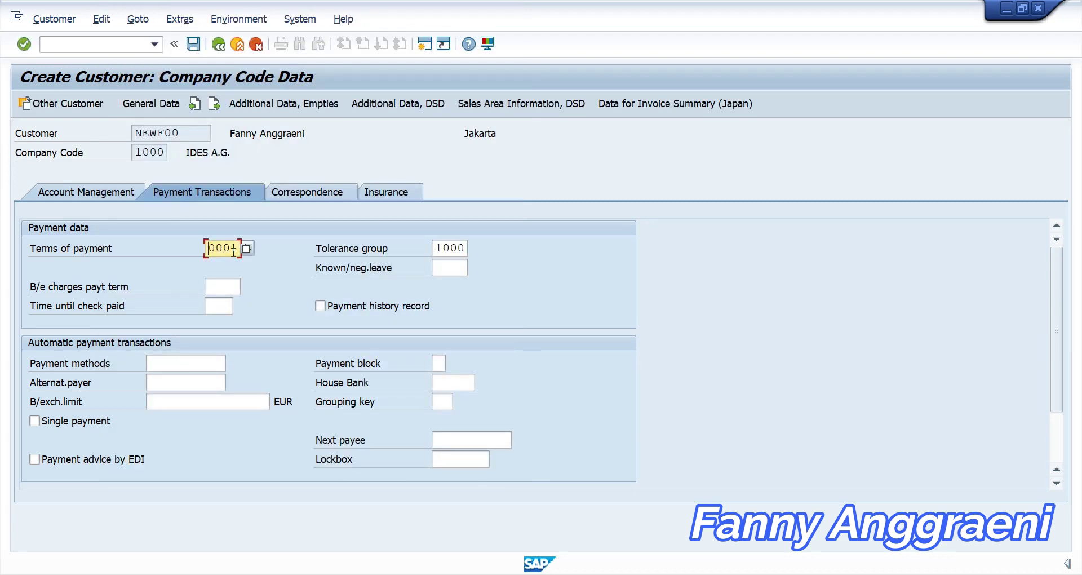
click(193, 45)
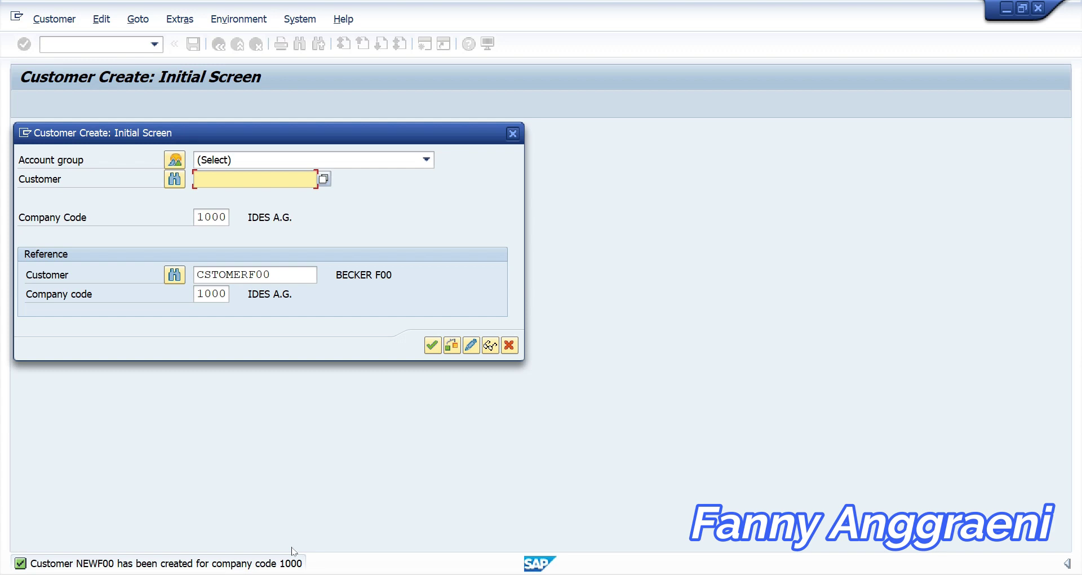
click(513, 133)
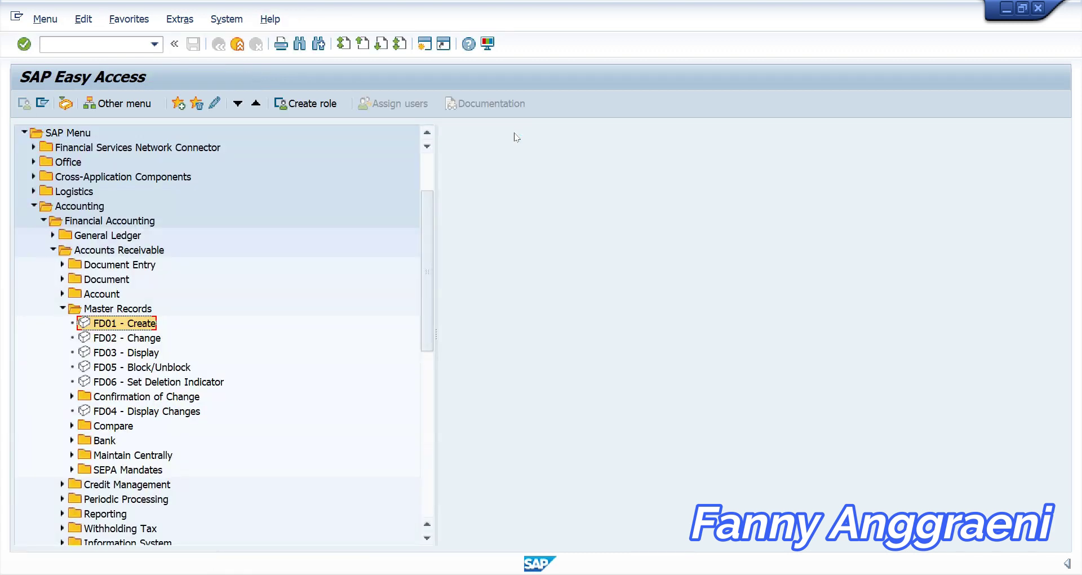